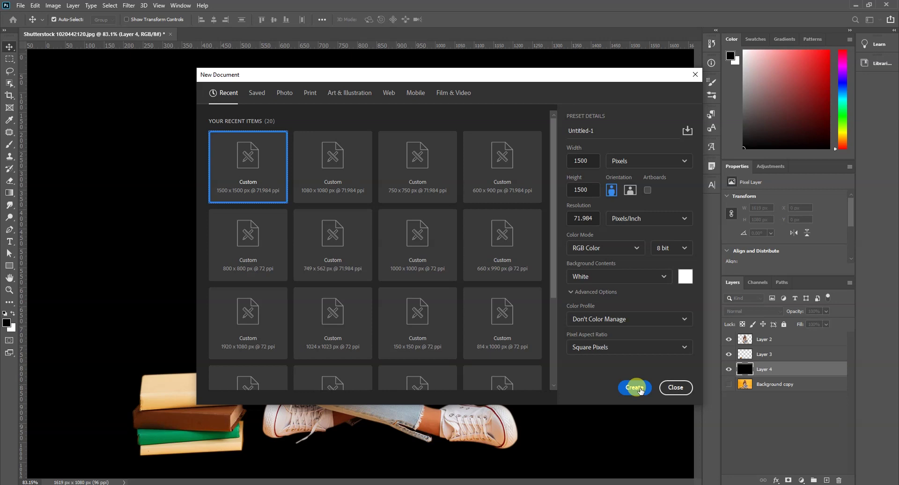
- Create a 1500 x 1500 px document with a white background, and hide the black Layer 4 in the Shutterstock image
{"action": "left_click", "coordinate": [638, 388]}
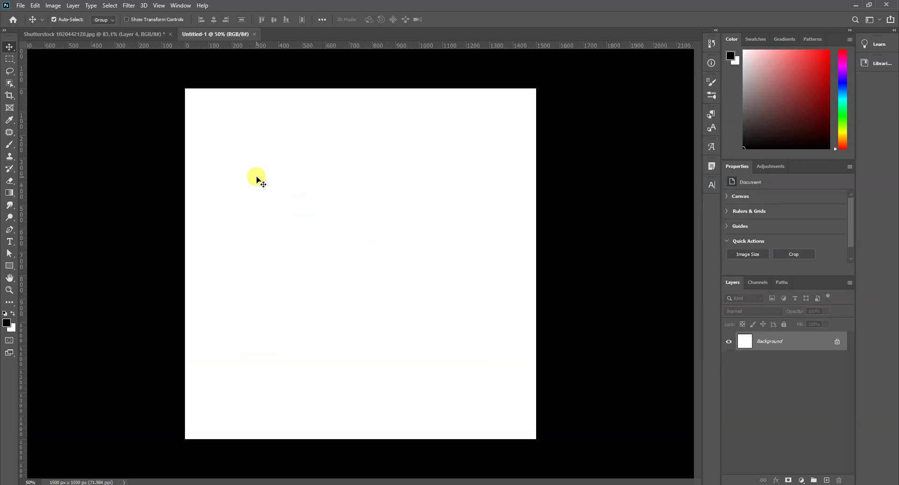
{"action": "left_click", "coordinate": [89, 35]}
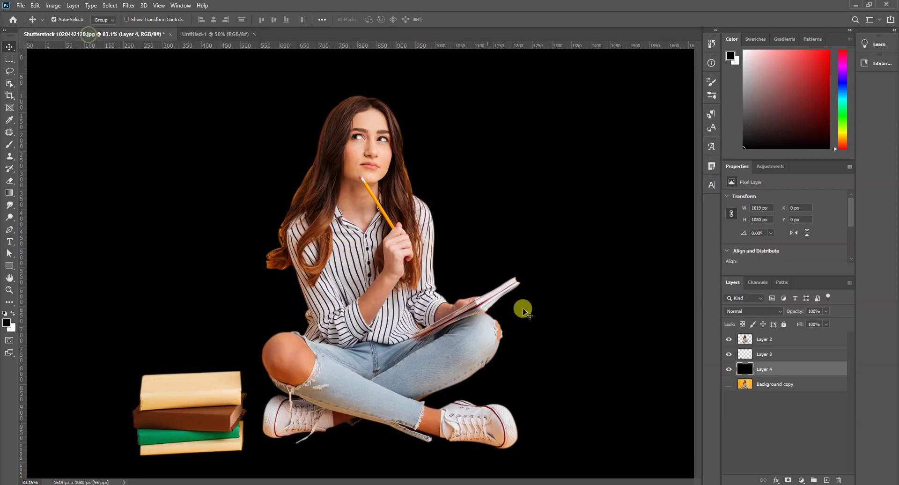
{"action": "left_click", "coordinate": [728, 369]}
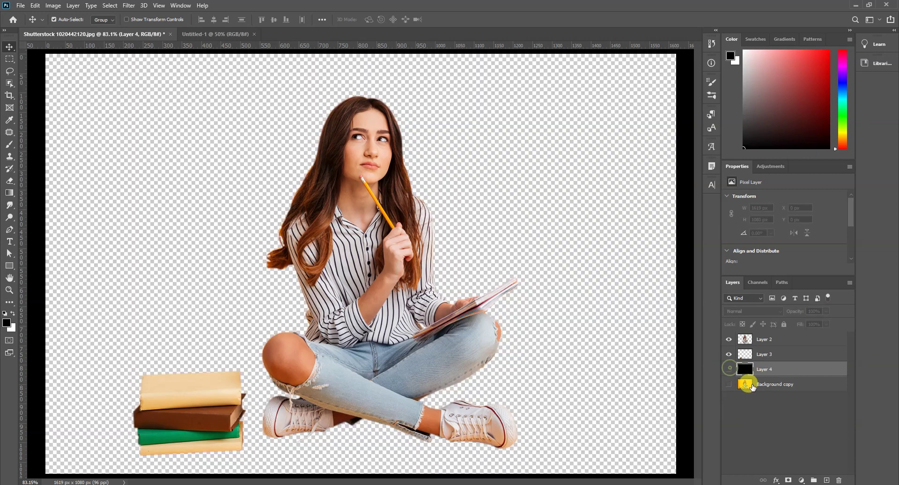
- Copy Layer 2, Layer 3 and Background copy from the Shutterstock image into the new document and show the Background copy layer there
{"action": "left_click", "coordinate": [745, 383]}
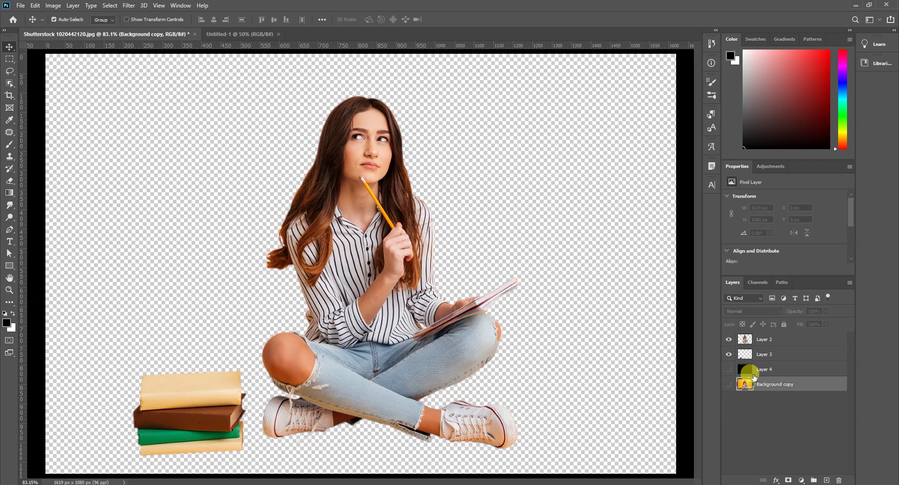
{"action": "left_click", "coordinate": [767, 352], "text": "ctrl"}
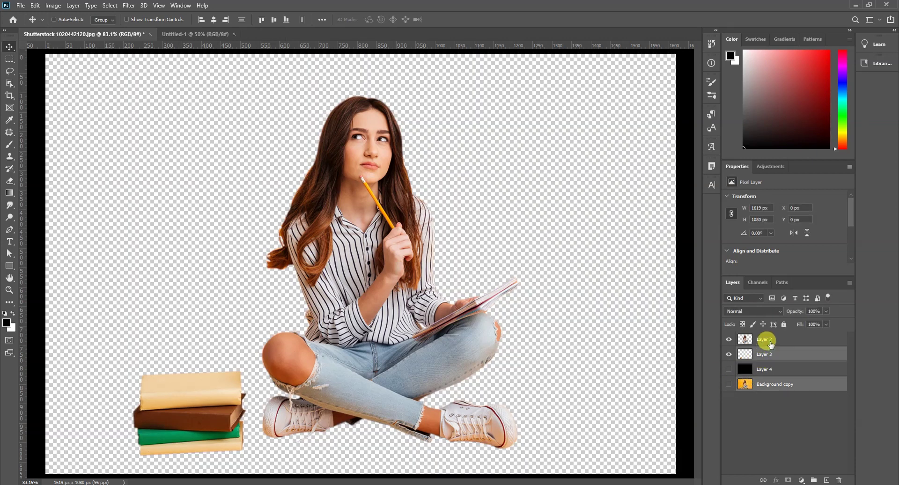
{"action": "left_click", "coordinate": [768, 341], "text": "ctrl"}
{"action": "left_click_drag", "start_coordinate": [339, 325], "coordinate": [345, 247]}
{"action": "left_click_drag", "start_coordinate": [364, 286], "coordinate": [386, 290]}
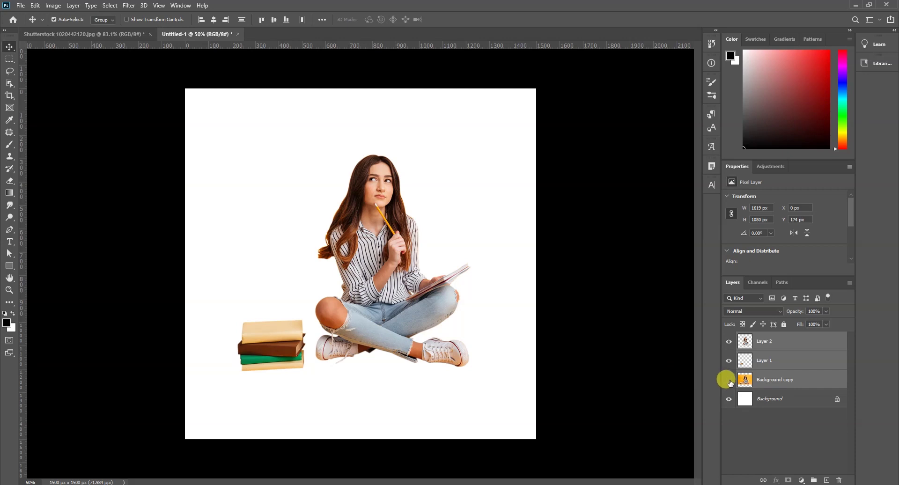
{"action": "left_click", "coordinate": [729, 381]}
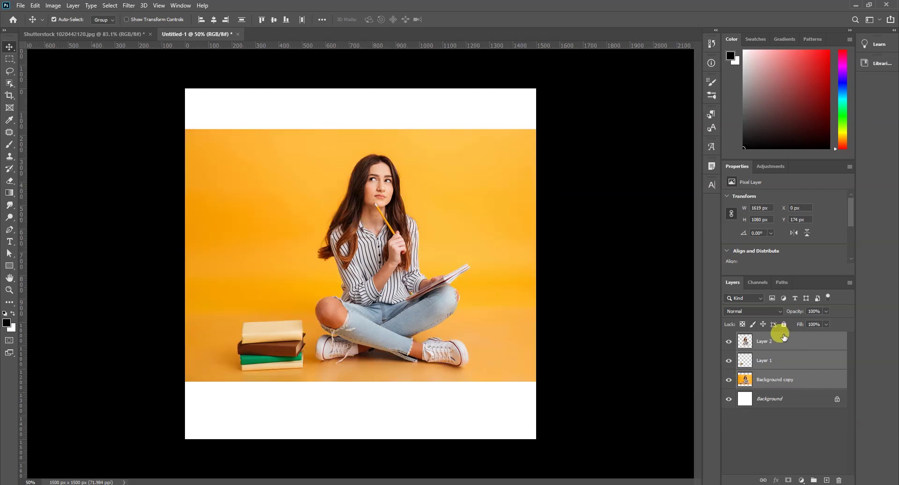
- Convert the Background copy layer to a smart object
{"action": "left_click", "coordinate": [790, 380]}
{"action": "right_click", "coordinate": [790, 379]}
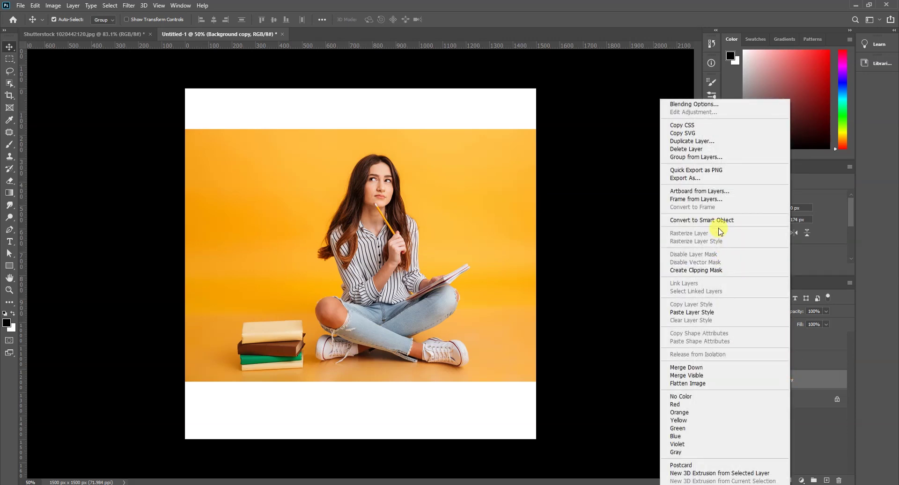
{"action": "left_click", "coordinate": [703, 220]}
- Delete the separate books layer, Layer 1, and convert Layer 2 to a smart object
{"action": "left_click", "coordinate": [775, 358], "text": "ctrl"}
{"action": "right_click", "coordinate": [780, 358]}
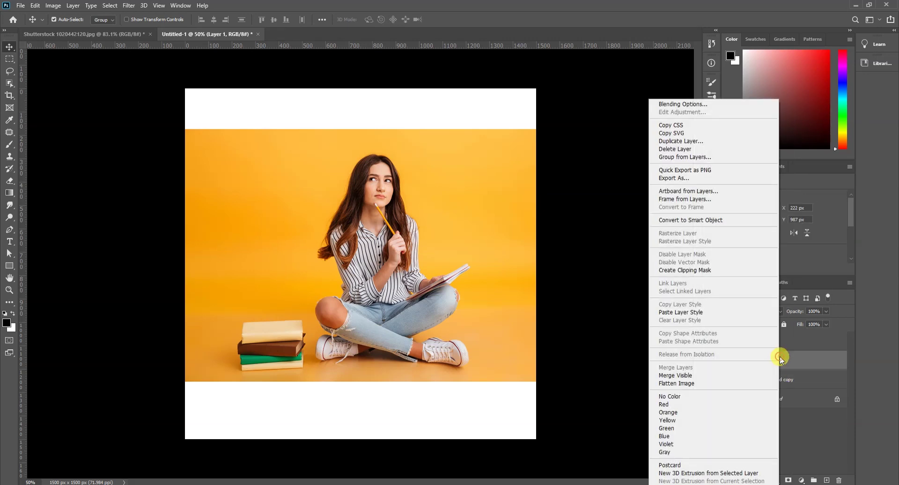
{"action": "left_click", "coordinate": [725, 271]}
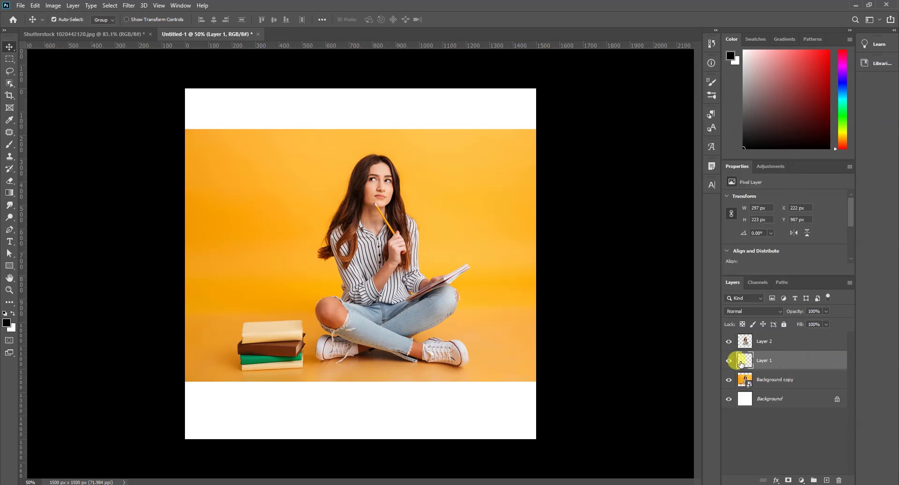
{"action": "key", "text": "Delete"}
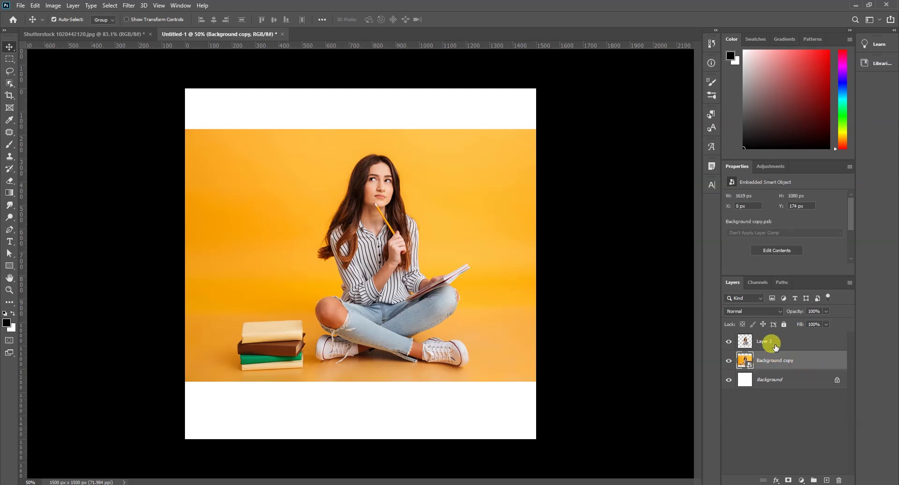
{"action": "right_click", "coordinate": [776, 347]}
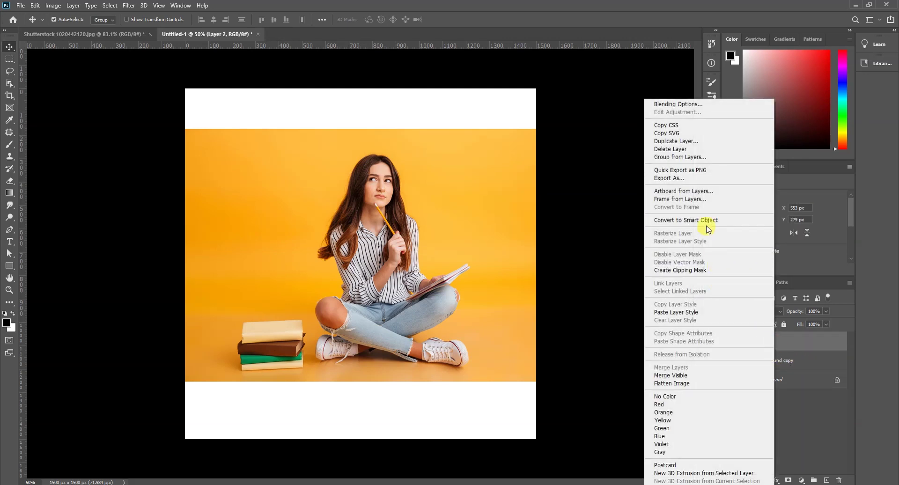
{"action": "left_click", "coordinate": [703, 220]}
- Scale Layer 2 and Background copy together to about 147% and position them so the photo fills the canvas
{"action": "left_click", "coordinate": [772, 360], "text": "shift"}
{"action": "key", "text": "ctrl+t"}
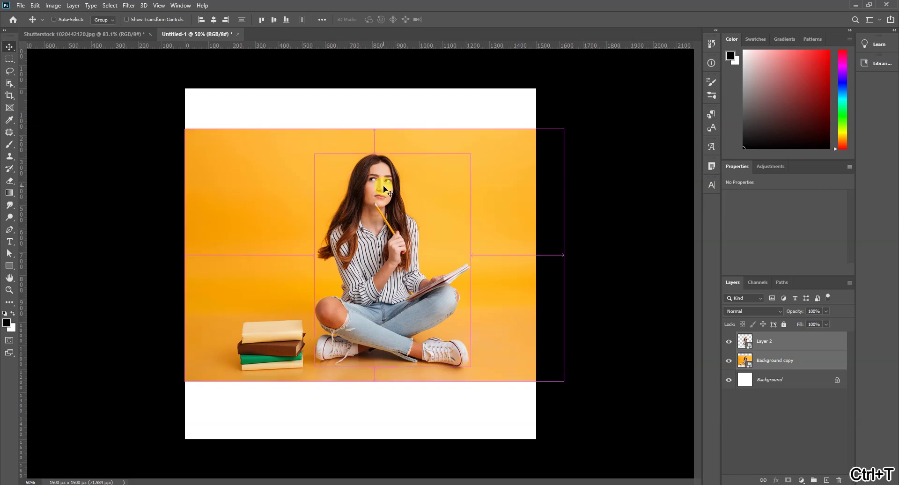
{"action": "left_click_drag", "start_coordinate": [564, 128], "coordinate": [641, 49]}
{"action": "left_click_drag", "start_coordinate": [481, 171], "coordinate": [457, 178]}
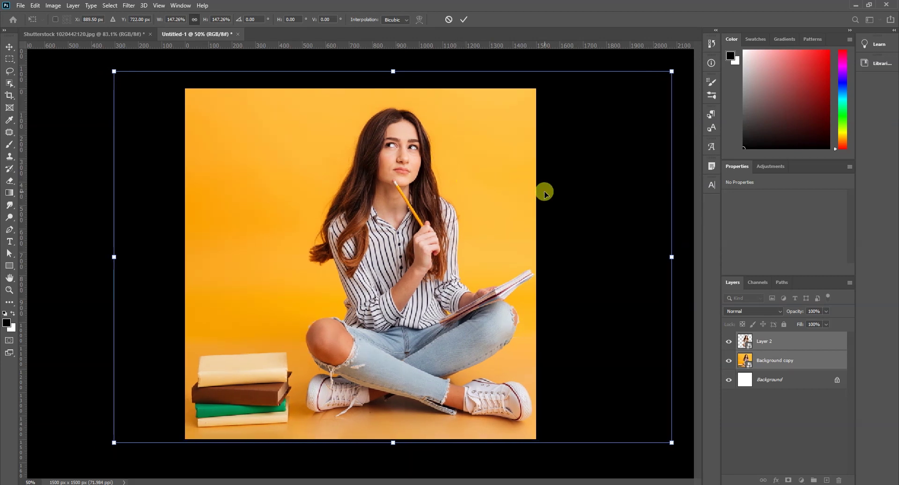
{"action": "key", "text": "Return"}
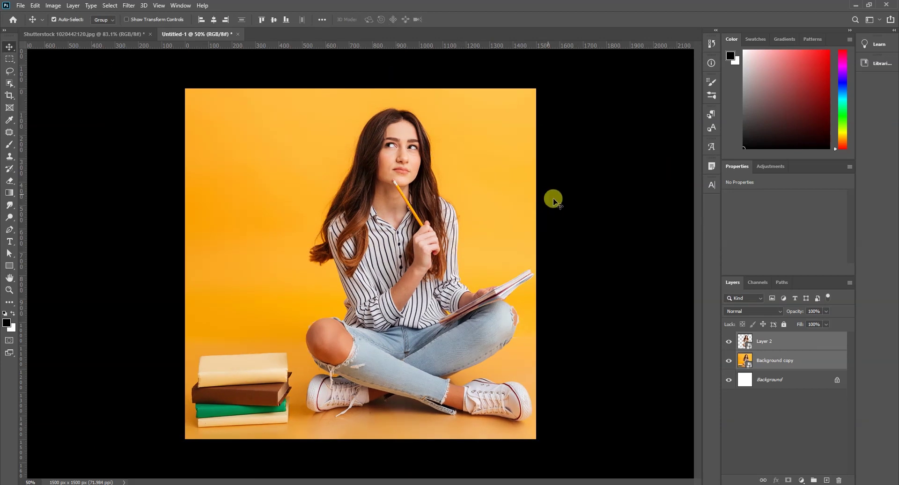
{"action": "left_click", "coordinate": [561, 201]}
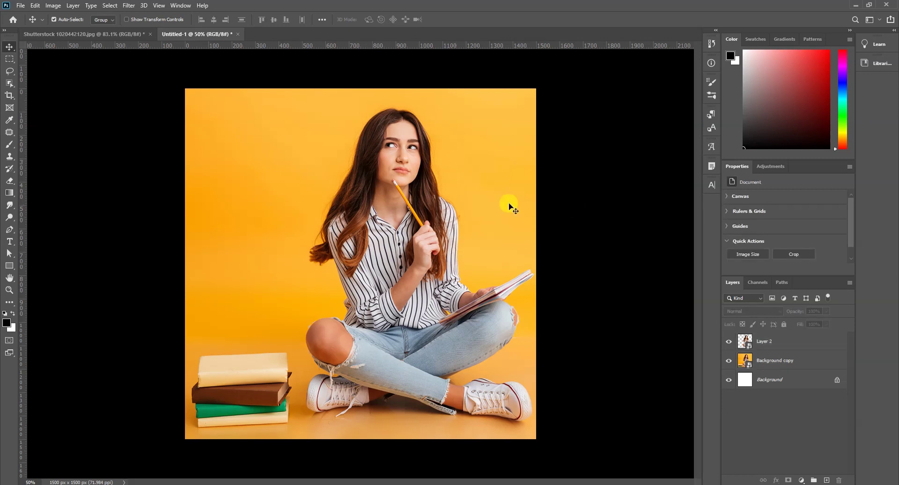
- Enlarge Layer 2 and Background copy together slightly further, to about 103%, around their centre
{"action": "left_click", "coordinate": [773, 362]}
{"action": "left_click", "coordinate": [767, 342], "text": "shift"}
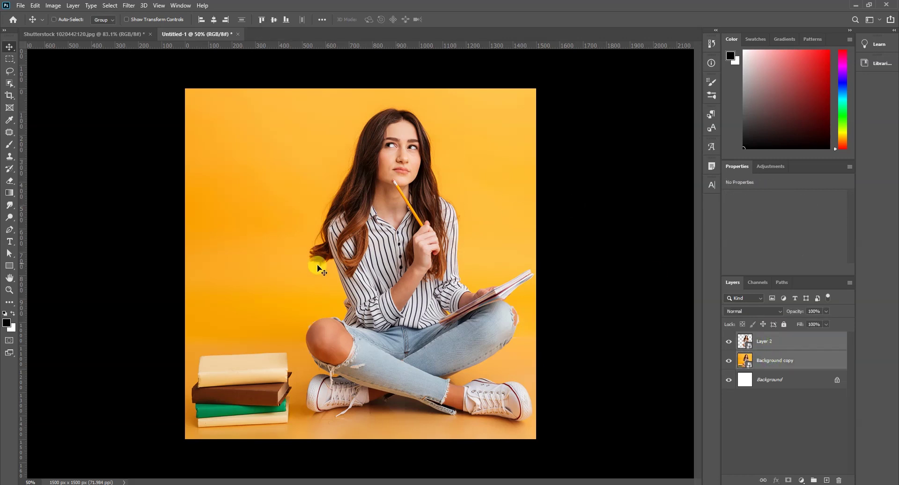
{"action": "key", "text": "ctrl+t"}
{"action": "left_click_drag", "start_coordinate": [112, 71], "coordinate": [104, 62]}
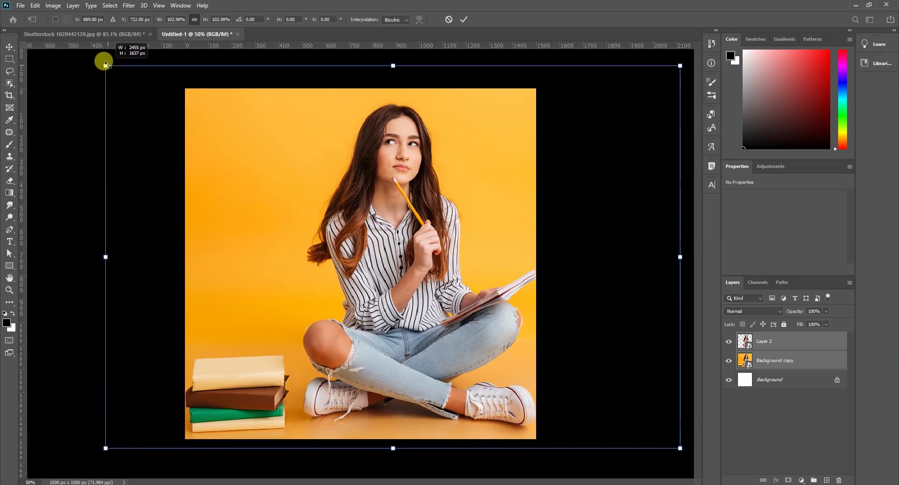
{"action": "double_click", "coordinate": [457, 216]}
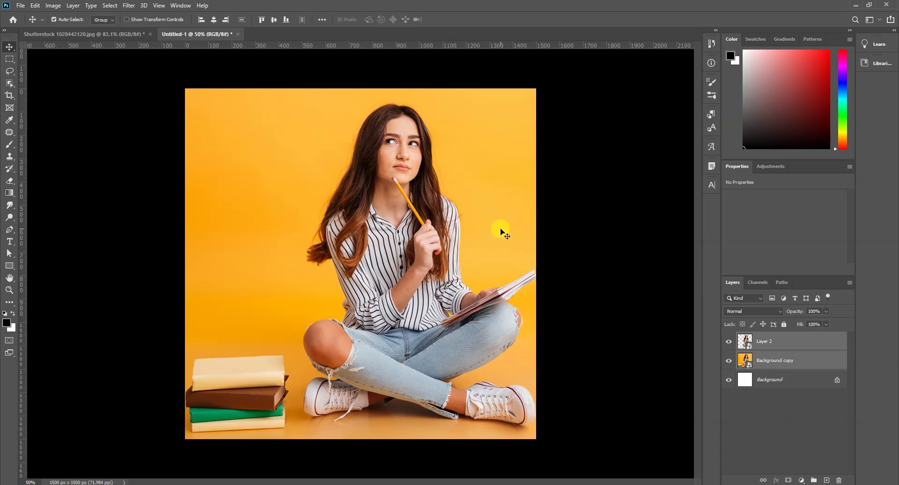
- Add a new layer above Layer 2 and choose the Kyle's Screentones 38 brush
{"action": "key", "text": "b"}
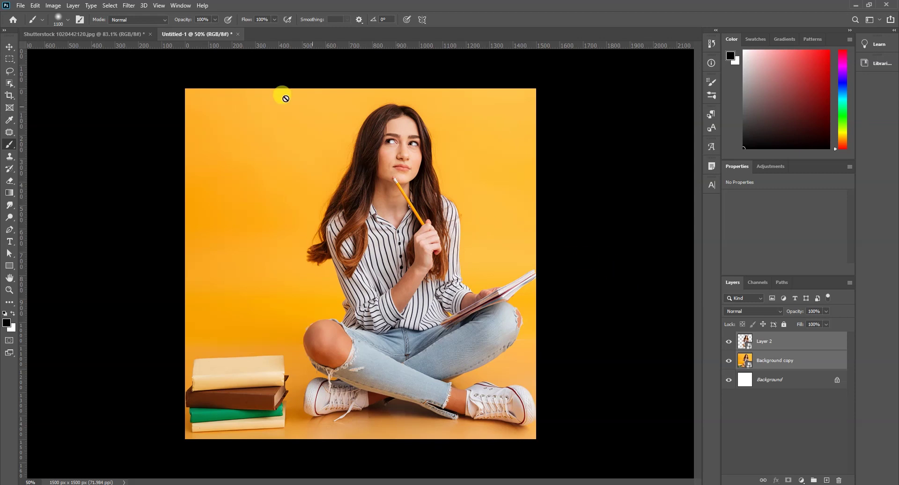
{"action": "left_click", "coordinate": [826, 480]}
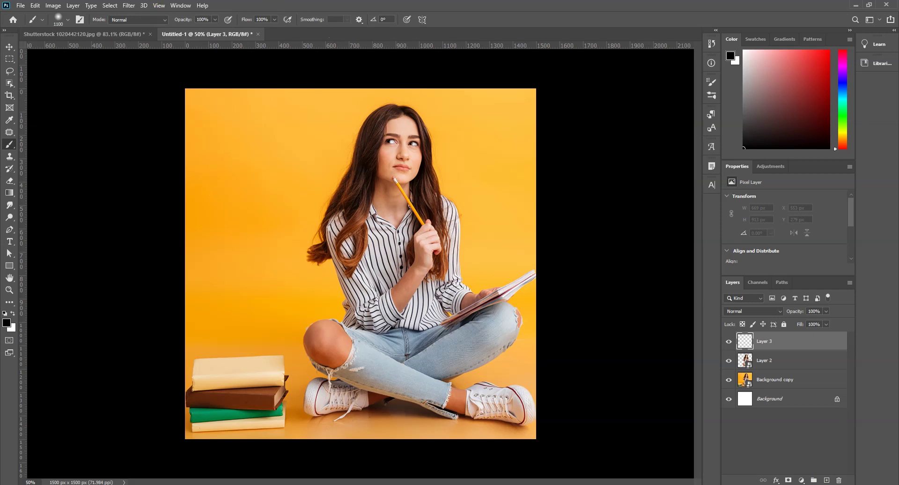
{"action": "left_click", "coordinate": [68, 21]}
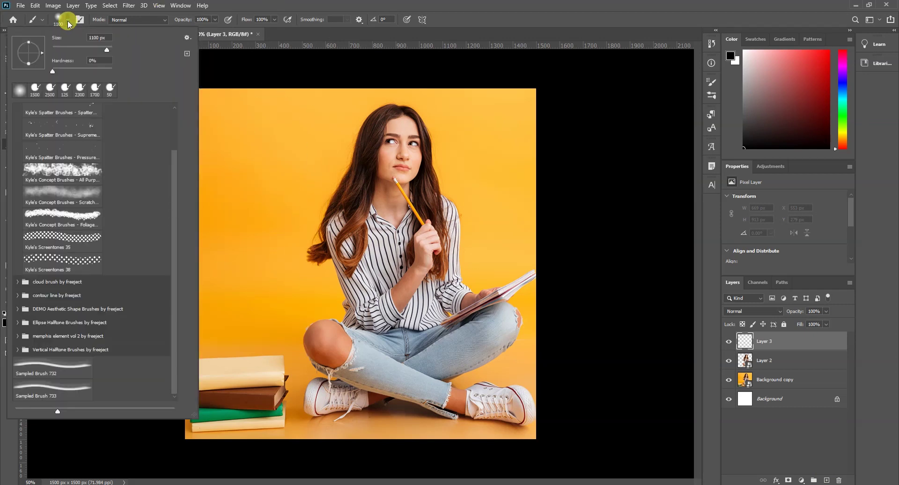
{"action": "left_click", "coordinate": [80, 257]}
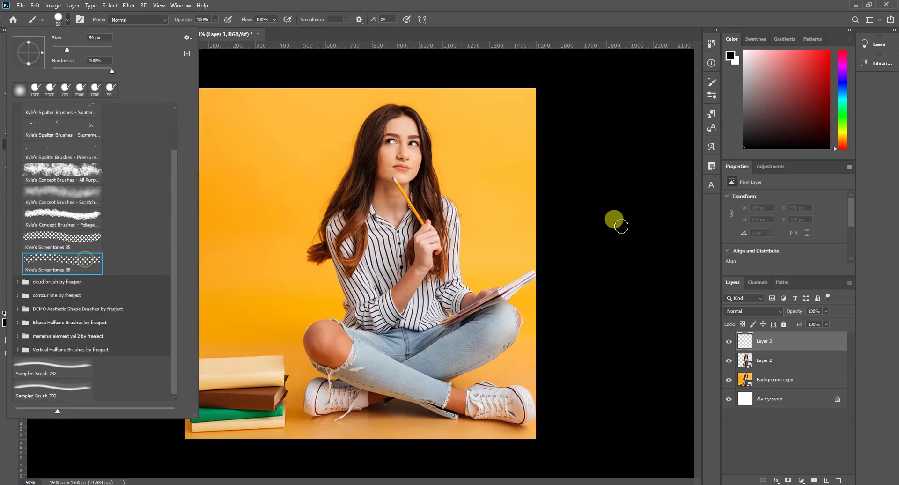
{"action": "left_click", "coordinate": [636, 208]}
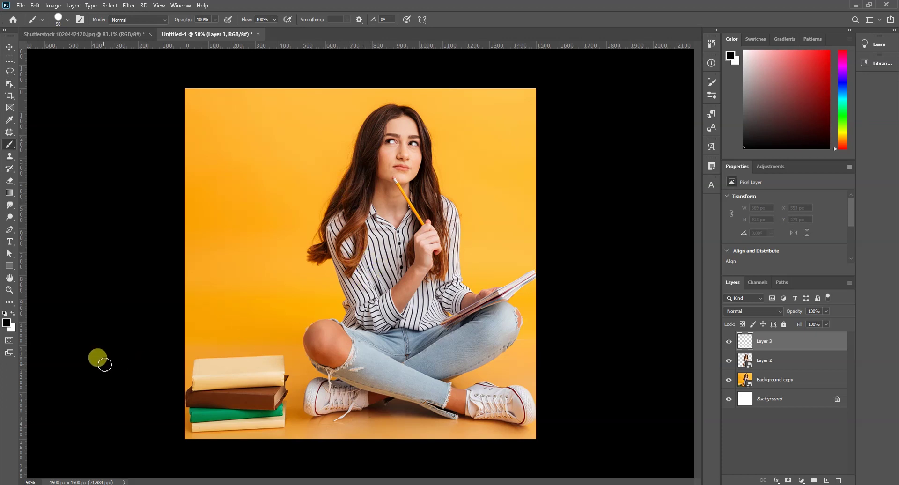
- Set the foreground colour to a brown sampled from the woman's hair
{"action": "left_click", "coordinate": [6, 324]}
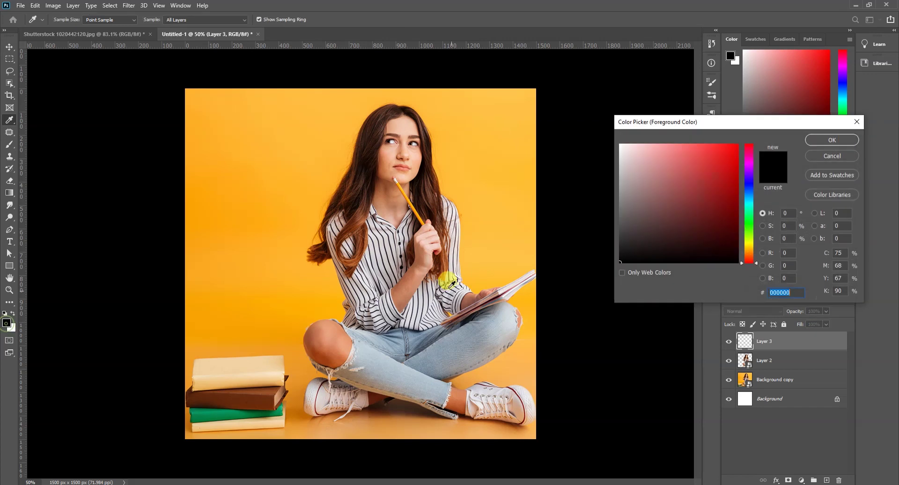
{"action": "left_click", "coordinate": [363, 203]}
{"action": "left_click", "coordinate": [823, 143]}
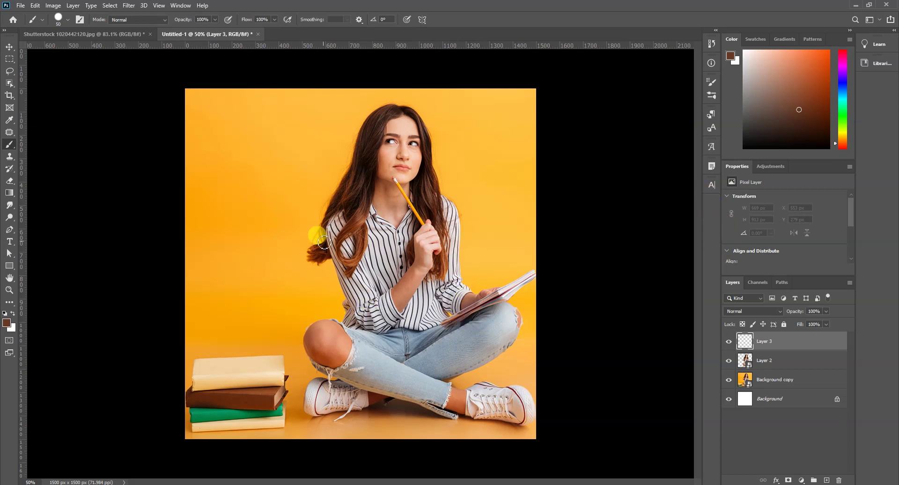
- Enlarge the screentone brush to 2300 px and stamp the dot pattern once over the whole canvas on Layer 3
{"action": "key", "text": "bracketright"}
{"action": "key", "text": "bracketright"}
{"action": "key", "text": "bracketright"}
{"action": "key", "text": "bracketright"}
{"action": "key", "text": "bracketright"}
{"action": "key", "text": "bracketright"}
{"action": "key", "text": "bracketright"}
{"action": "key", "text": "bracketright"}
{"action": "key", "text": "bracketright"}
{"action": "key", "text": "bracketright"}
{"action": "key", "text": "bracketright"}
{"action": "key", "text": "bracketright"}
{"action": "key", "text": "bracketright"}
{"action": "key", "text": "bracketright"}
{"action": "key", "text": "bracketright"}
{"action": "key", "text": "bracketright"}
{"action": "key", "text": "bracketright"}
{"action": "key", "text": "bracketright"}
{"action": "key", "text": "bracketright"}
{"action": "key", "text": "bracketright"}
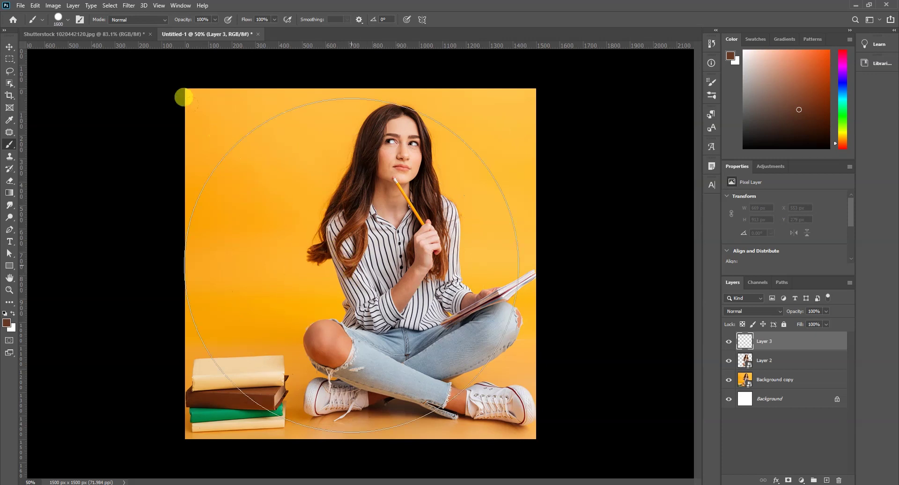
{"action": "key", "text": "bracketright"}
{"action": "key", "text": "bracketright"}
{"action": "key", "text": "bracketright"}
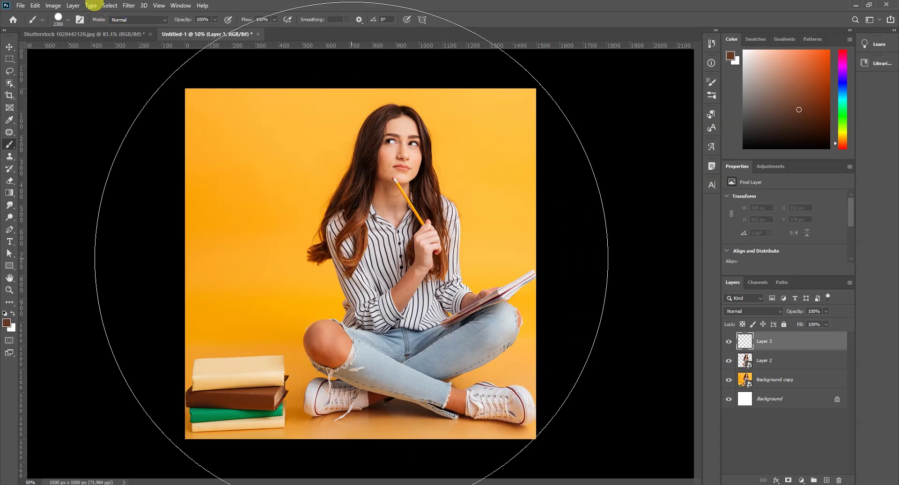
{"action": "left_click", "coordinate": [352, 258]}
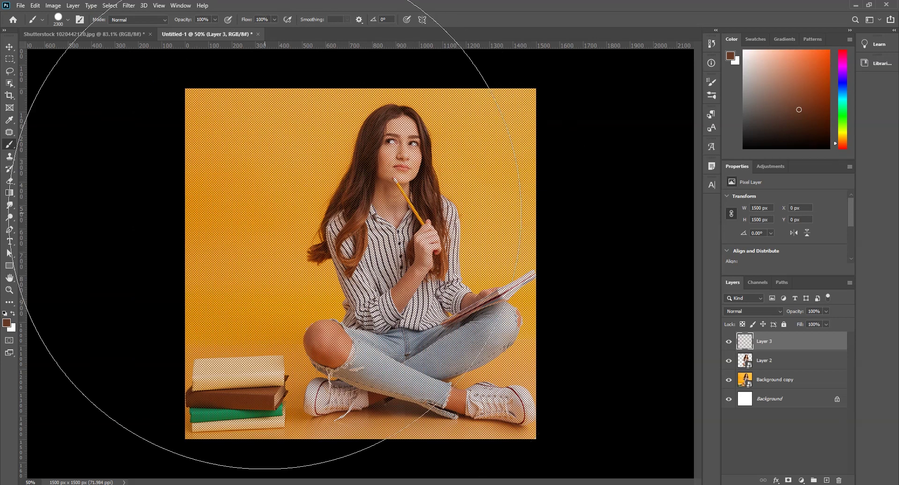
- Move the dot-pattern Layer 3 beneath Layer 2 and add a layer mask to it
{"action": "left_click", "coordinate": [9, 47]}
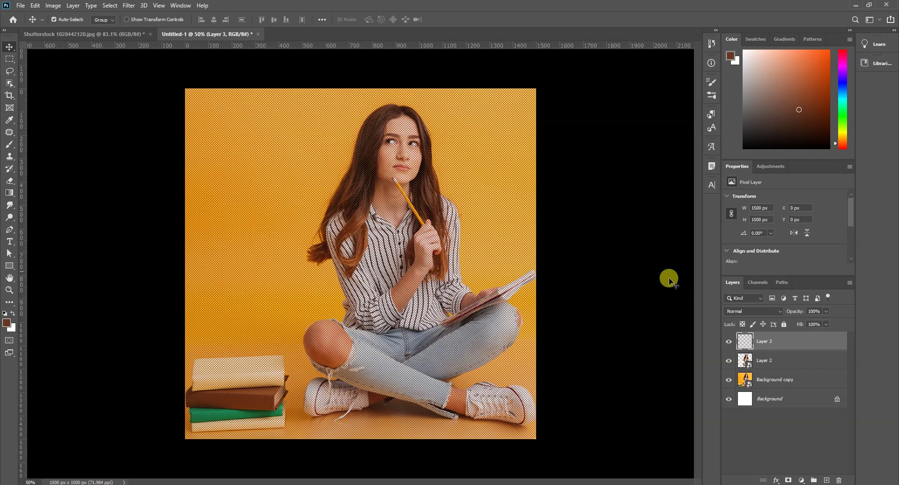
{"action": "key", "text": "ctrl+bracketleft"}
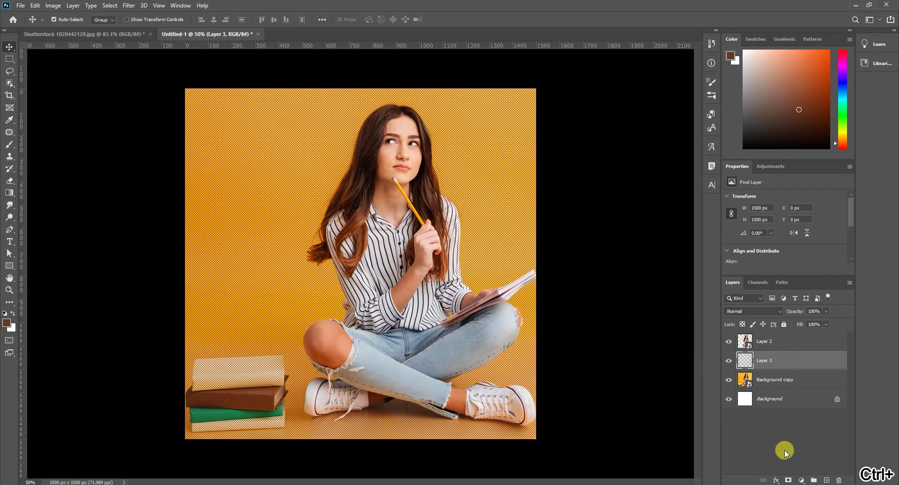
{"action": "left_click", "coordinate": [788, 480]}
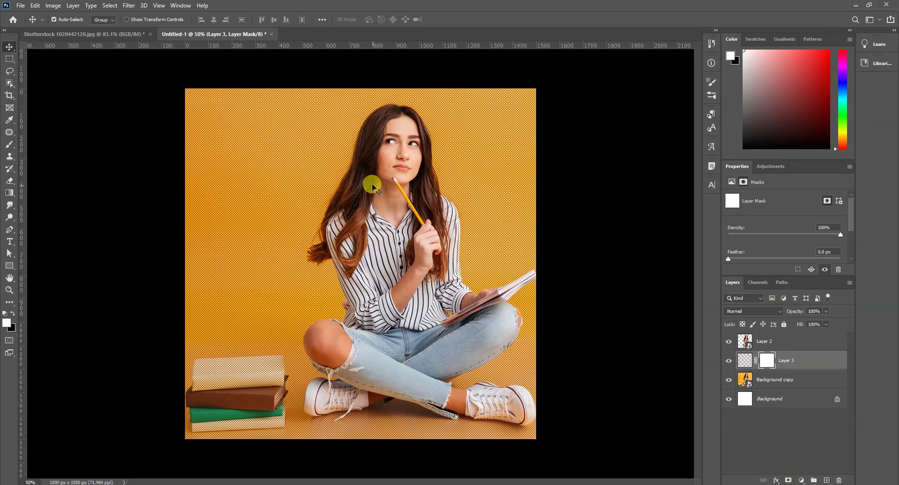
- Erase on Layer 3's mask with a soft 1000 px Eraser to fade the dots around the woman and over the books
{"action": "key", "text": "e"}
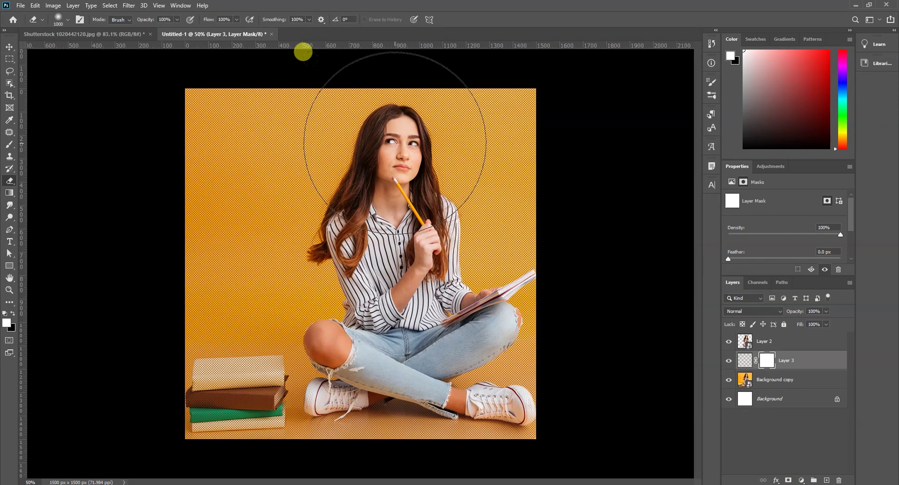
{"action": "mouse_move", "coordinate": [394, 143]}
{"action": "left_mouse_down"}
{"action": "mouse_move", "coordinate": [397, 387]}
{"action": "mouse_move", "coordinate": [391, 335]}
{"action": "mouse_move", "coordinate": [380, 401]}
{"action": "mouse_move", "coordinate": [157, 417]}
{"action": "left_mouse_up"}
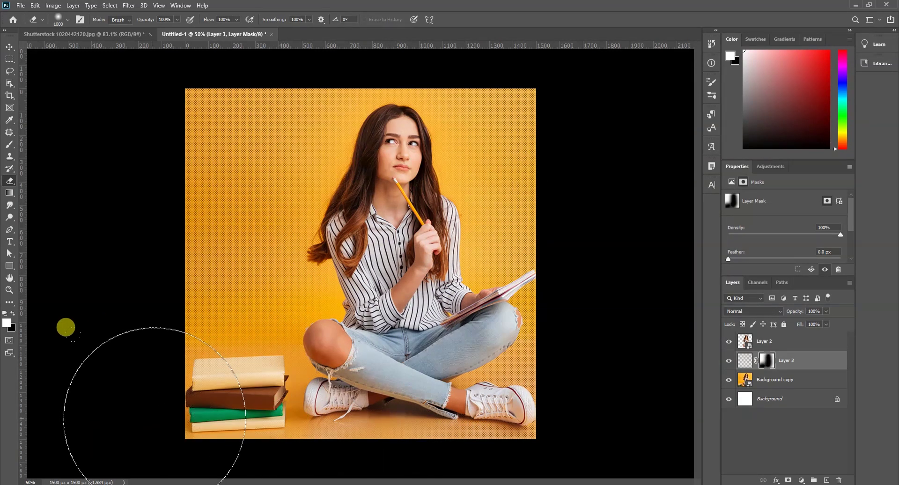
{"action": "key", "text": "v"}
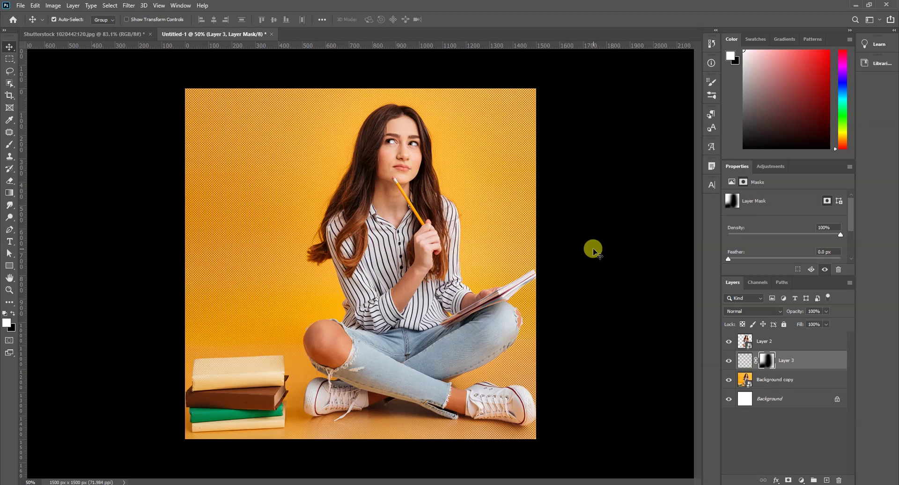
- Paste the white crumpled-paper texture above Layer 3 and scale it proportionally to 352.40% so it covers the whole canvas
{"action": "left_click", "coordinate": [435, 484]}
{"action": "left_click", "coordinate": [340, 484]}
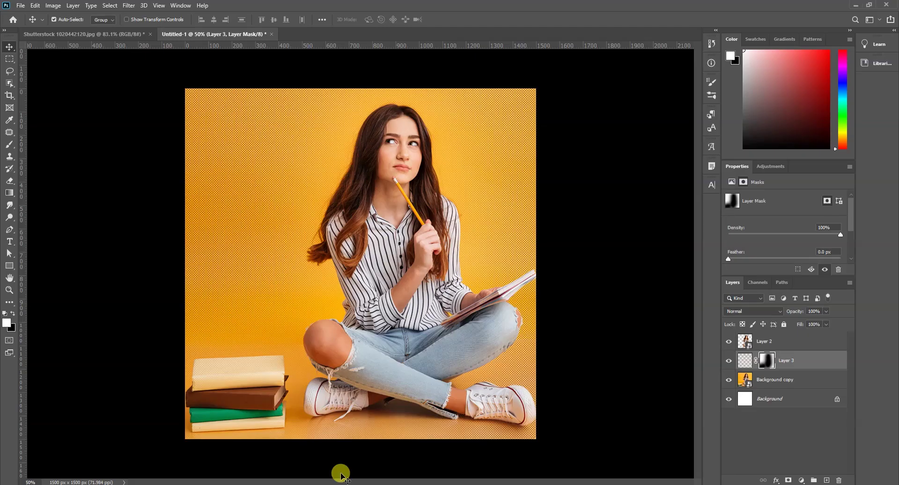
{"action": "key", "text": "ctrl+v"}
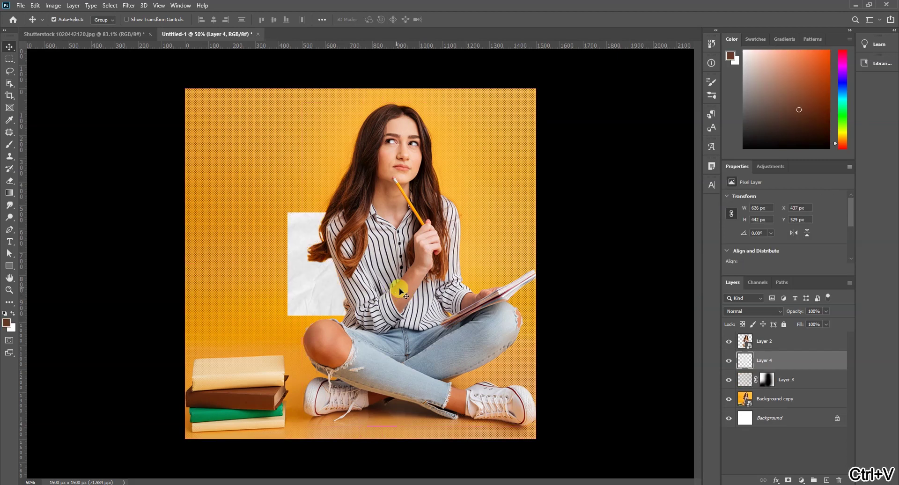
{"action": "key", "text": "ctrl+t"}
{"action": "left_click_drag", "start_coordinate": [433, 212], "coordinate": [619, 82]}
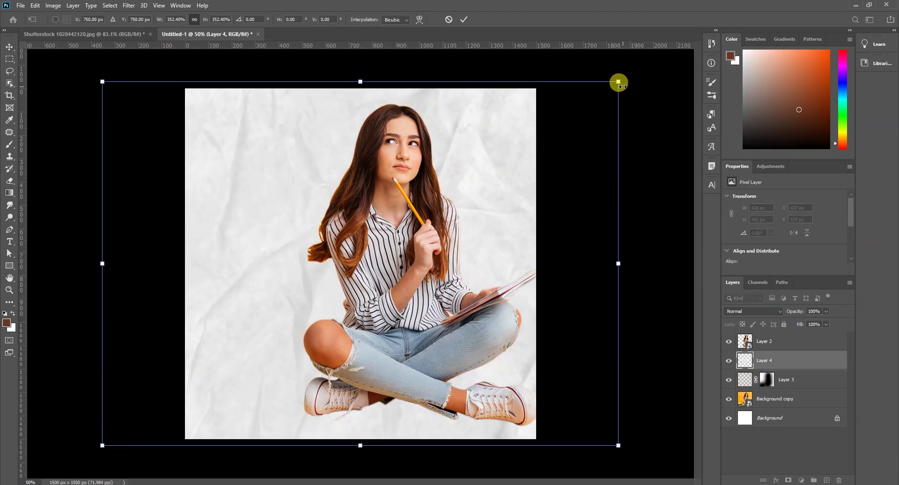
{"action": "key", "text": "Return"}
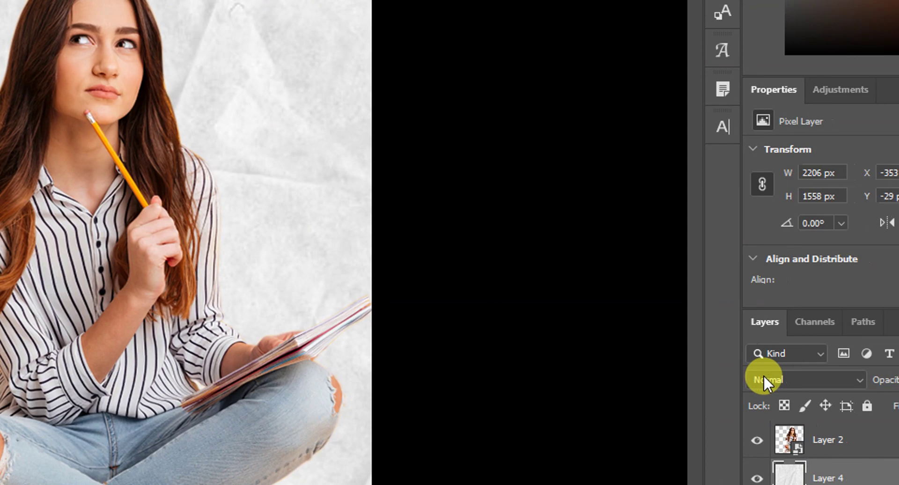
- Set the paper texture on Layer 4 to the Multiply blend mode and add a layer mask to it
{"action": "left_click", "coordinate": [815, 378]}
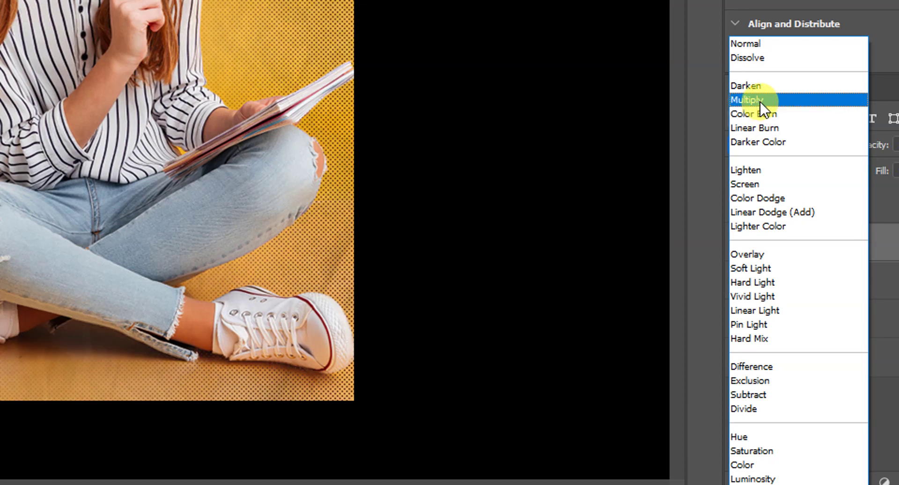
{"action": "left_click", "coordinate": [760, 100]}
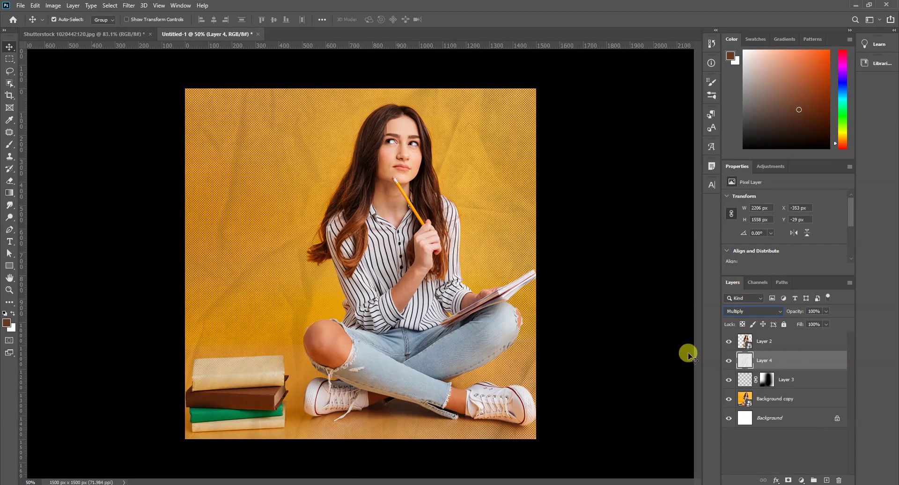
{"action": "left_click", "coordinate": [788, 480]}
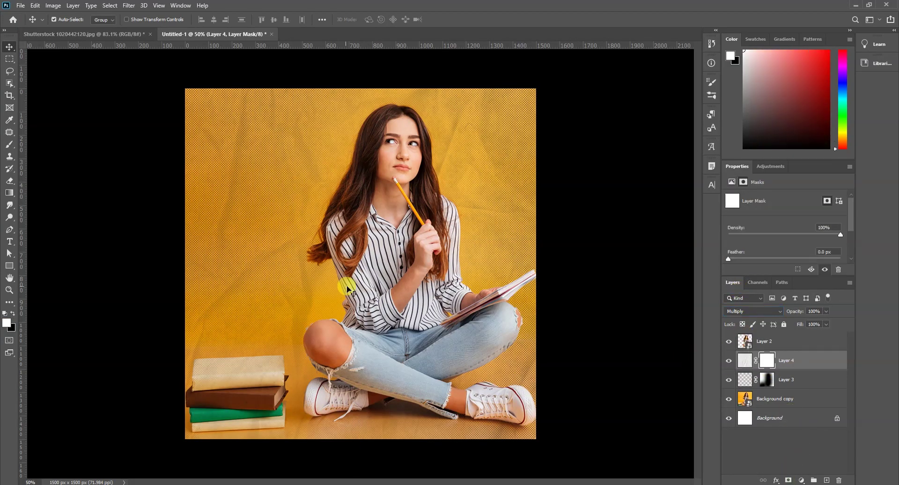
- Erase on Layer 4's mask with the soft 1000 px Eraser to fade the paper creases around the woman and over the books
{"action": "key", "text": "e"}
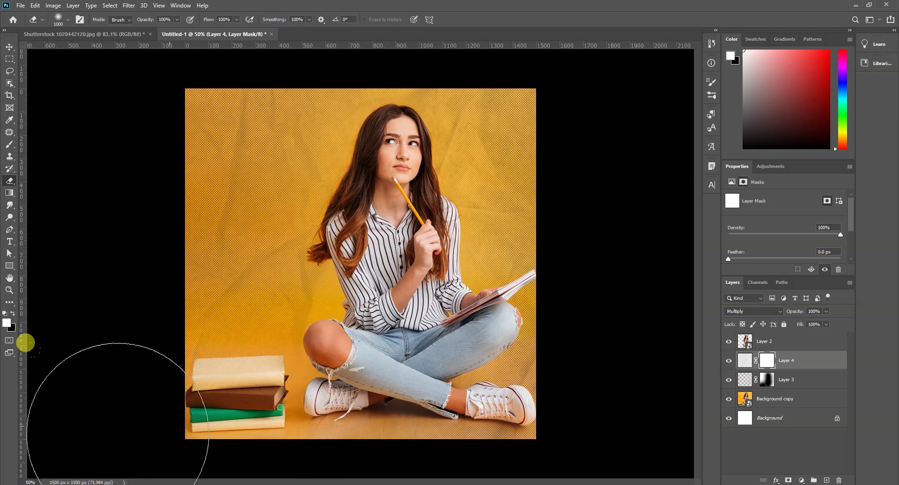
{"action": "mouse_move", "coordinate": [381, 110]}
{"action": "left_mouse_down"}
{"action": "mouse_move", "coordinate": [323, 99]}
{"action": "mouse_move", "coordinate": [310, 88]}
{"action": "mouse_move", "coordinate": [308, 57]}
{"action": "left_mouse_up"}
{"action": "left_click_drag", "start_coordinate": [401, 148], "coordinate": [401, 452]}
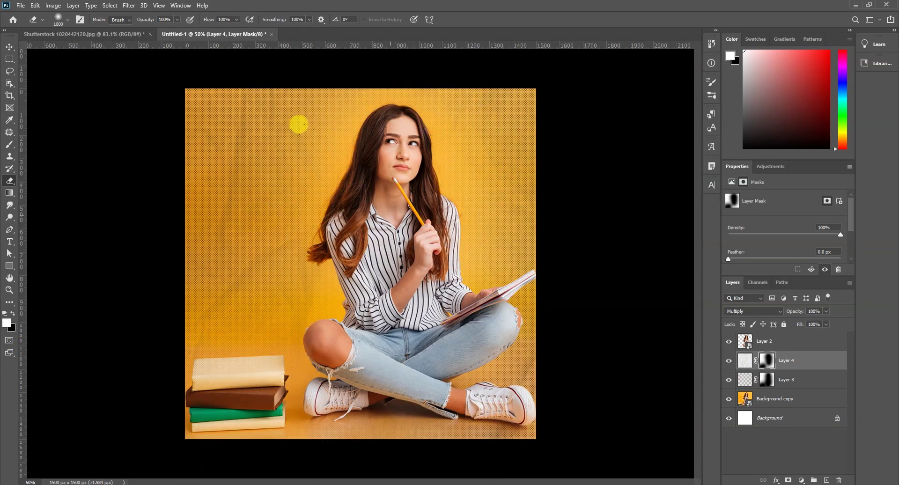
{"action": "key", "text": "v"}
{"action": "key", "text": "v"}
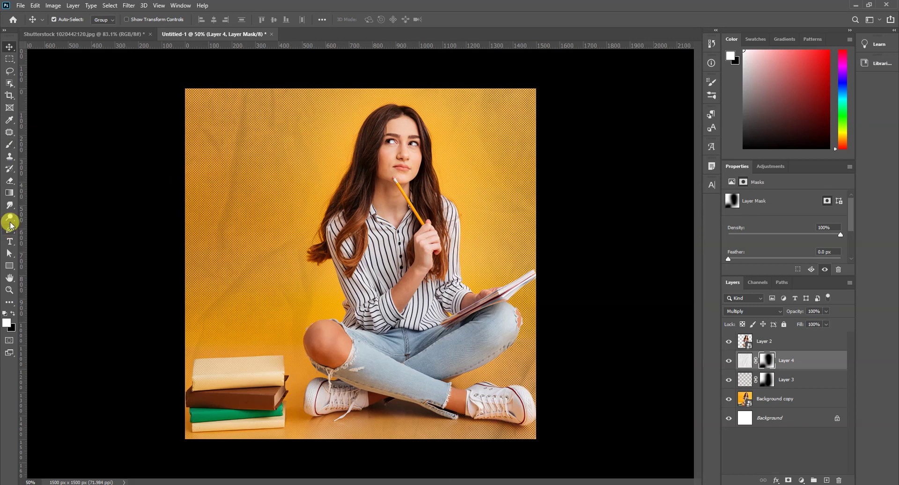
- Draw an unfilled rectangle shape about 1380 x 1372 px just inside the canvas edges, behind the woman
{"action": "left_click", "coordinate": [9, 266]}
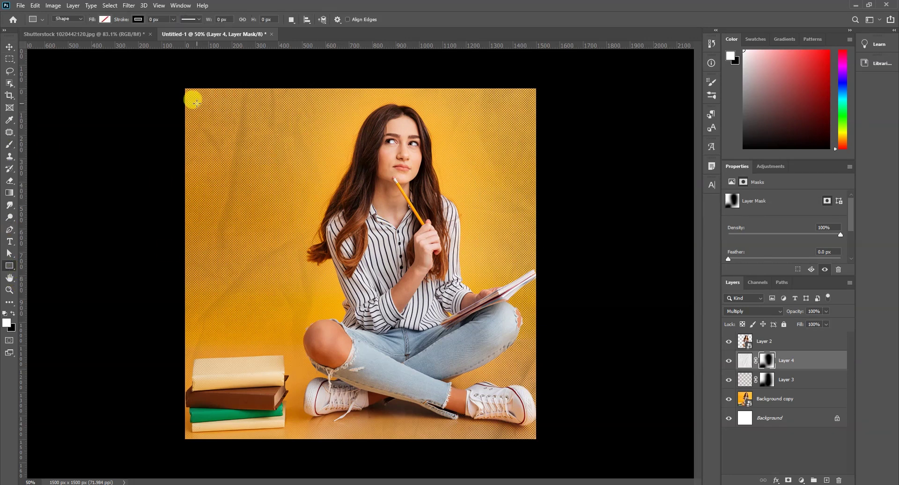
{"action": "left_click_drag", "start_coordinate": [198, 107], "coordinate": [521, 426]}
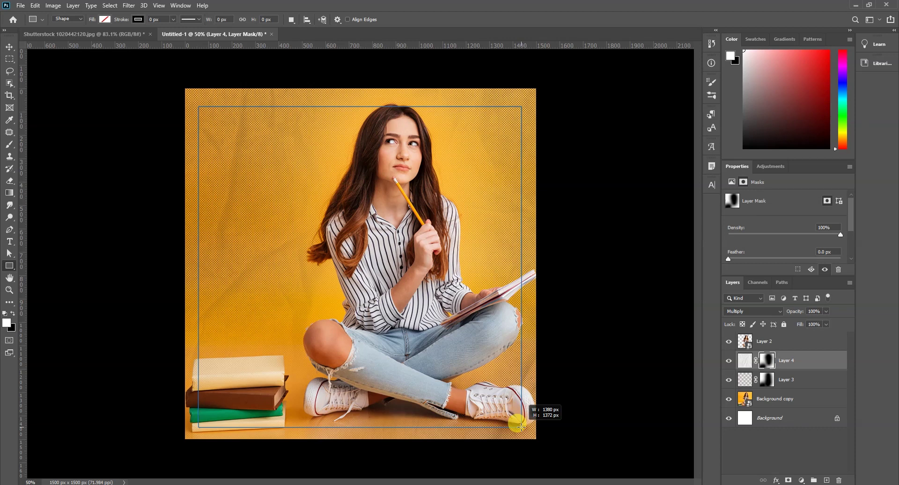
{"action": "left_click_drag", "start_coordinate": [521, 426], "coordinate": [520, 427]}
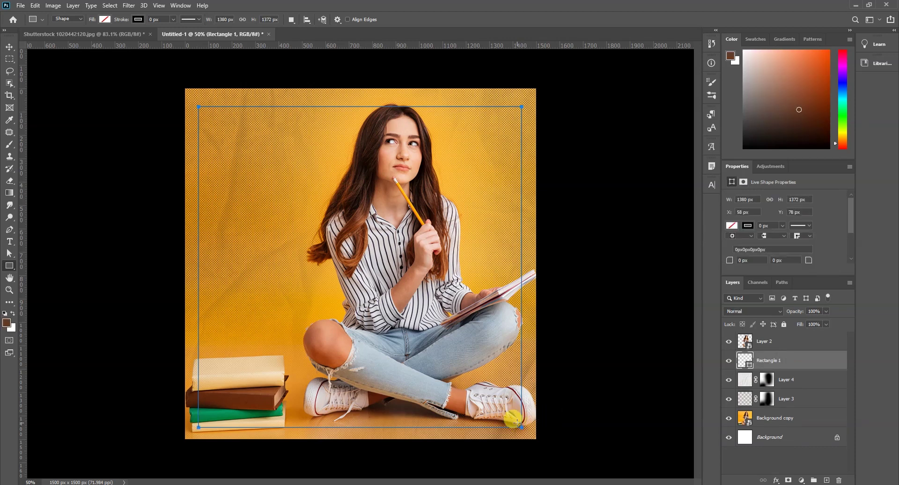
- Give the rectangle frame a dark blue stroke with a width of 1 px
{"action": "left_click", "coordinate": [748, 225]}
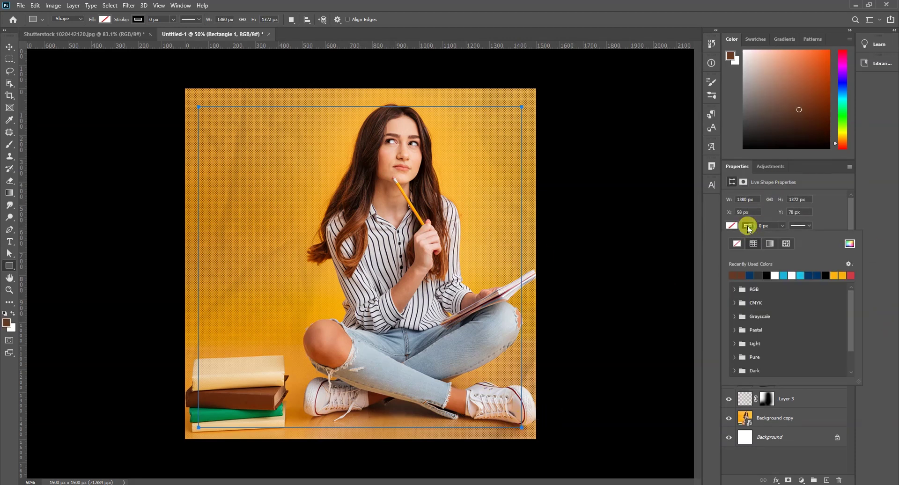
{"action": "left_click", "coordinate": [754, 274]}
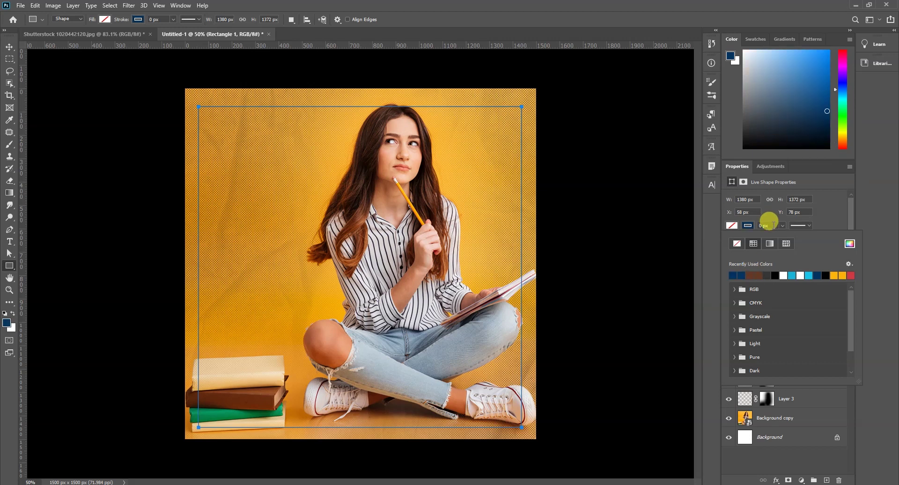
{"action": "left_click", "coordinate": [768, 223]}
{"action": "type", "text": "1"}
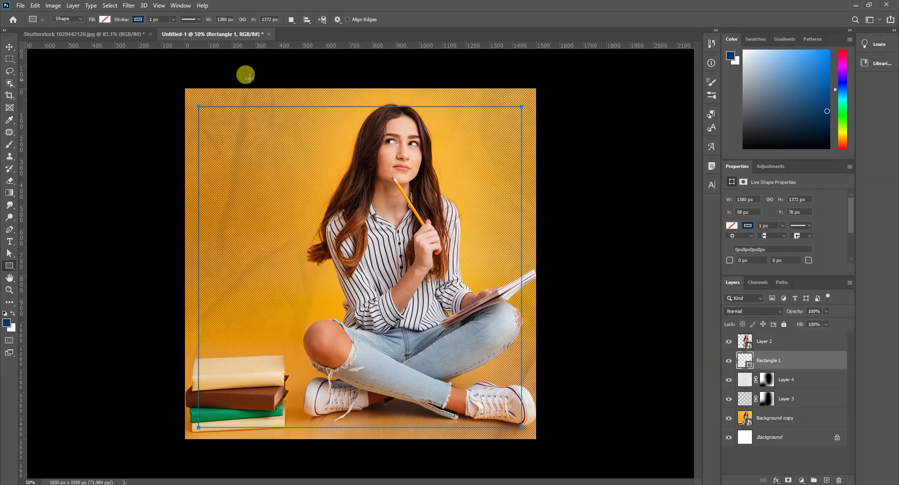
{"action": "left_click", "coordinate": [9, 47]}
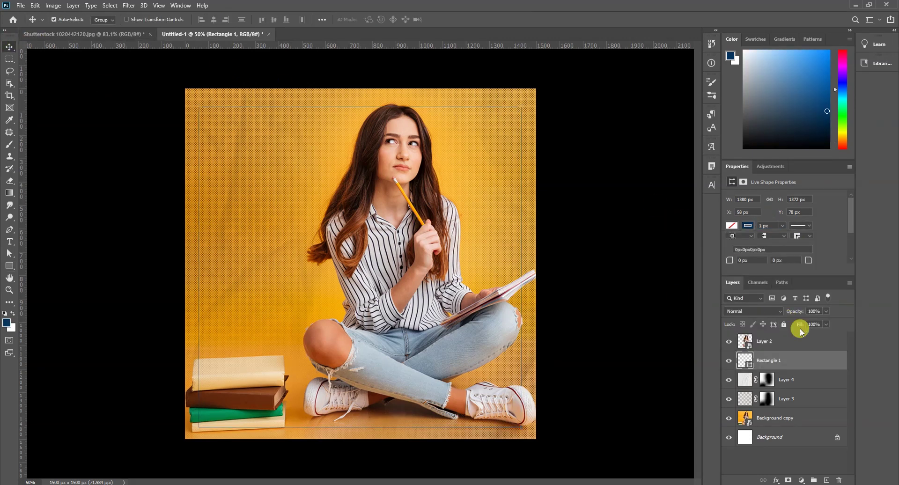
- Add a layer mask to Rectangle 1 and erase the frame line softly near the woman's head and over the books
{"action": "left_click", "coordinate": [788, 480]}
{"action": "key", "text": "r"}
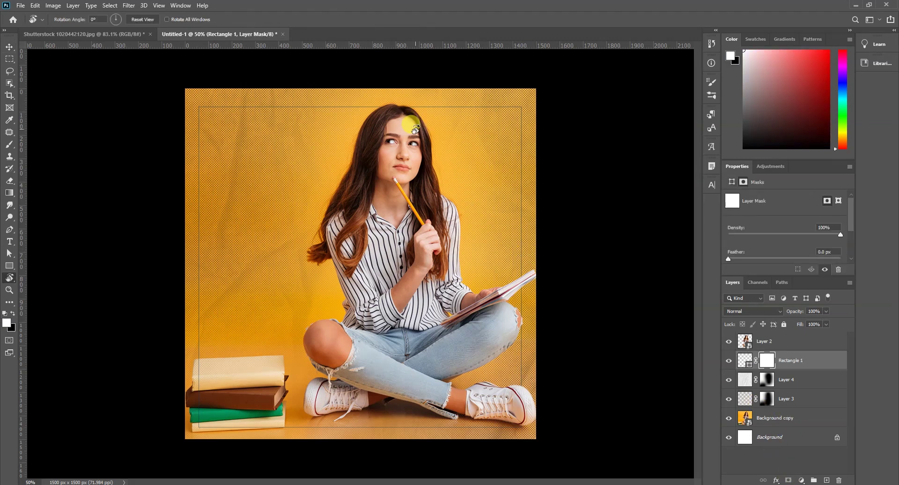
{"action": "key", "text": "e"}
{"action": "left_click_drag", "start_coordinate": [393, 116], "coordinate": [487, 121]}
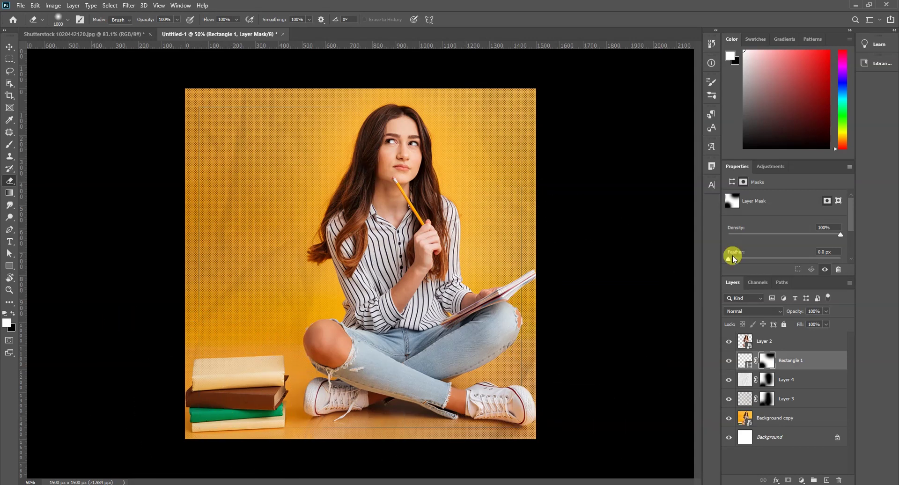
{"action": "key", "text": "v"}
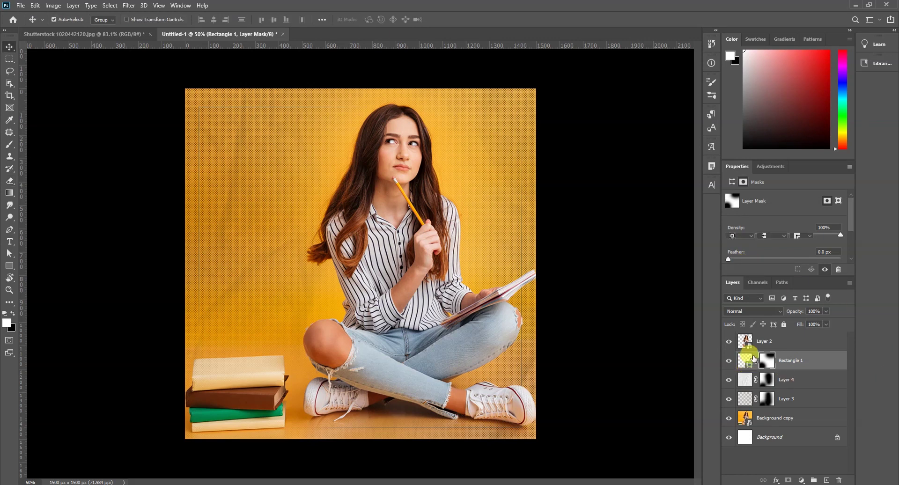
- Select the Rectangle 1 shape instead of its mask and set its stroke width to 2 px
{"action": "left_click", "coordinate": [745, 360]}
{"action": "left_click", "coordinate": [766, 225]}
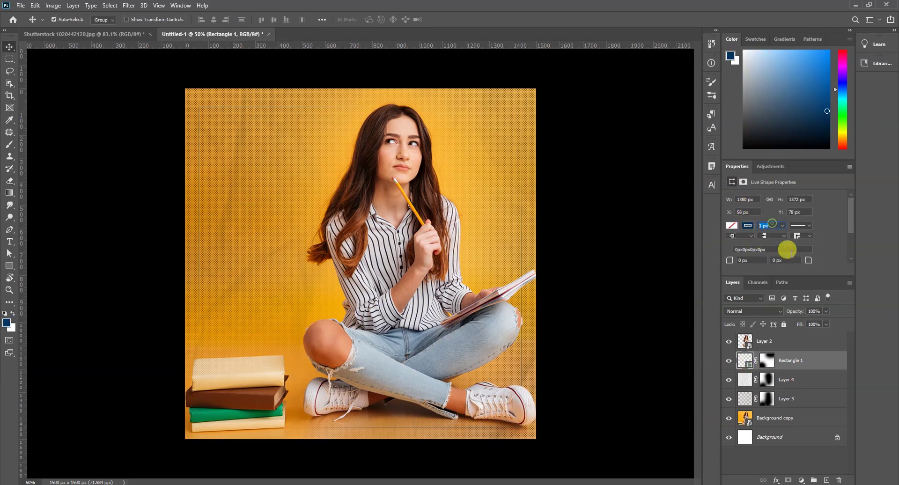
{"action": "type", "text": "2"}
{"action": "left_click", "coordinate": [846, 267]}
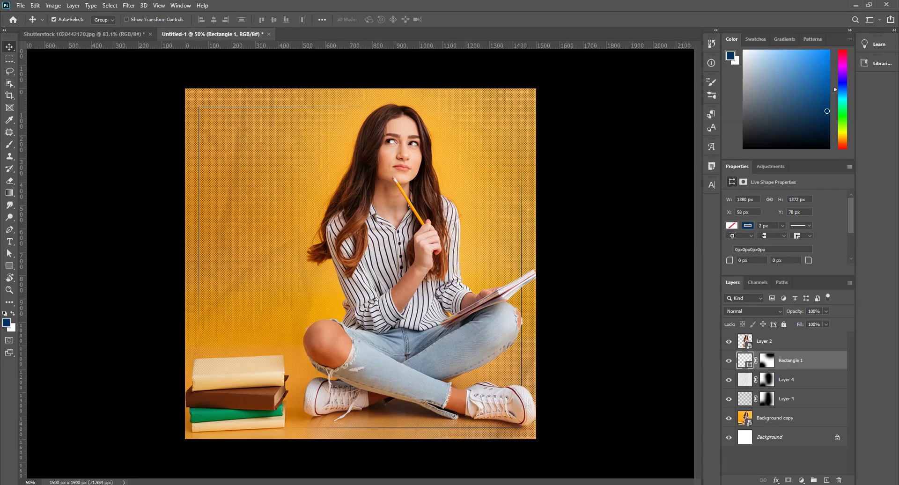
- Copy the word "Learn" from the source text and paste it as a new text layer in the empty area beside the woman's head
{"action": "left_click", "coordinate": [561, 442]}
{"action": "left_click_drag", "start_coordinate": [424, 264], "coordinate": [393, 264]}
{"action": "key", "text": "ctrl+c"}
{"action": "left_click", "coordinate": [243, 161]}
{"action": "key", "text": "ctrl+shift+v"}
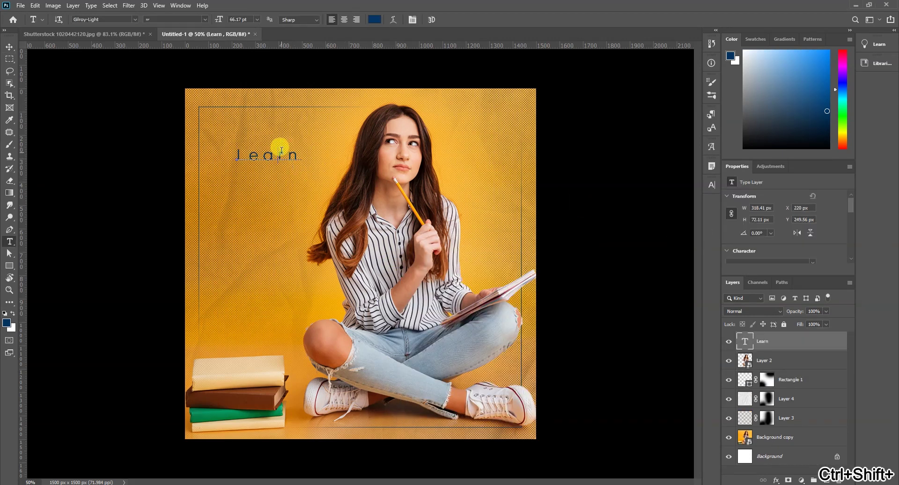
- Set the font of the whole "Learn" text to Bebas Neue Pro Thin Italic
{"action": "key", "text": "ctrl+a"}
{"action": "left_click", "coordinate": [134, 19]}
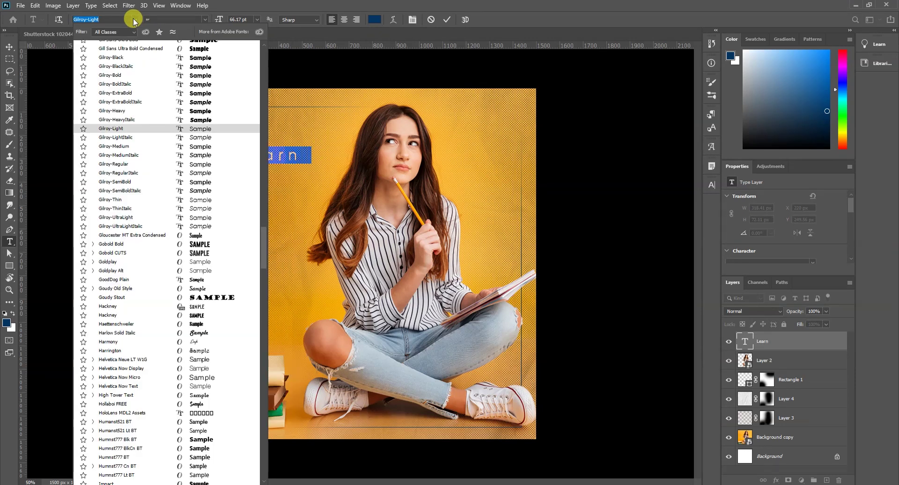
{"action": "type", "text": "b"}
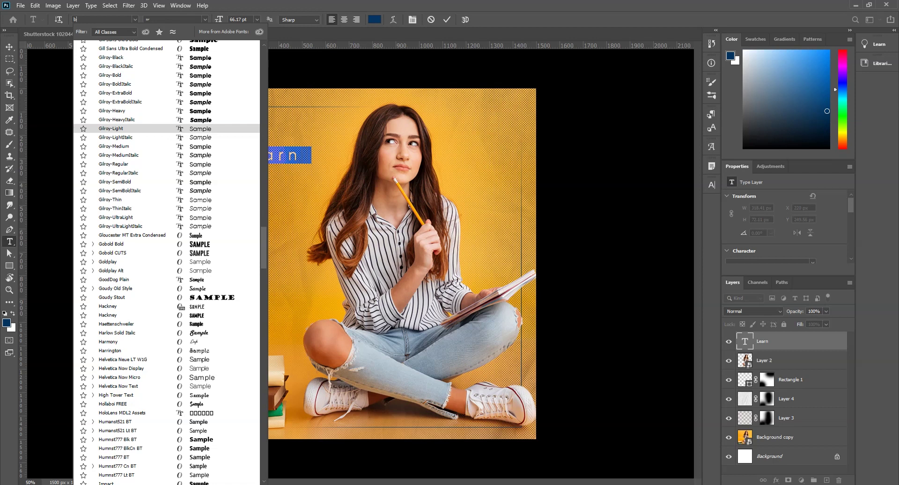
{"action": "type", "text": "eb"}
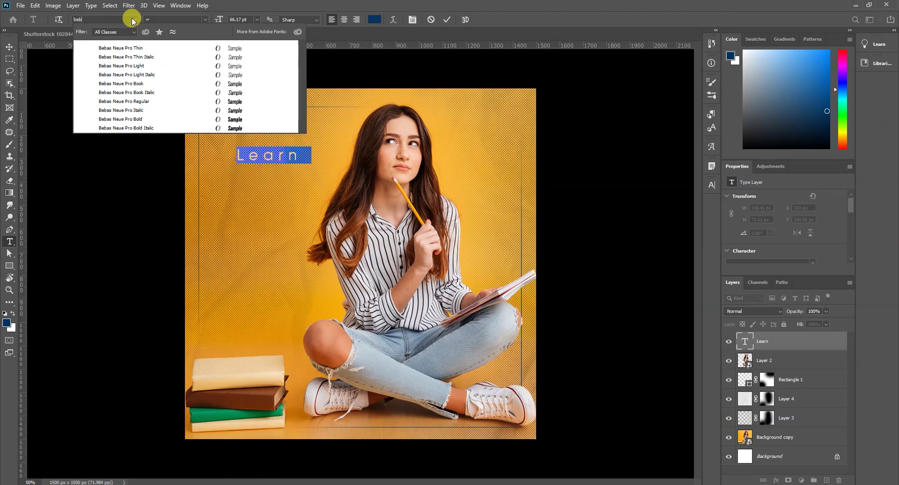
{"action": "left_click", "coordinate": [128, 58]}
- Scale the "LEARN" text proportionally to 195.30%
{"action": "key", "text": "ctrl+t"}
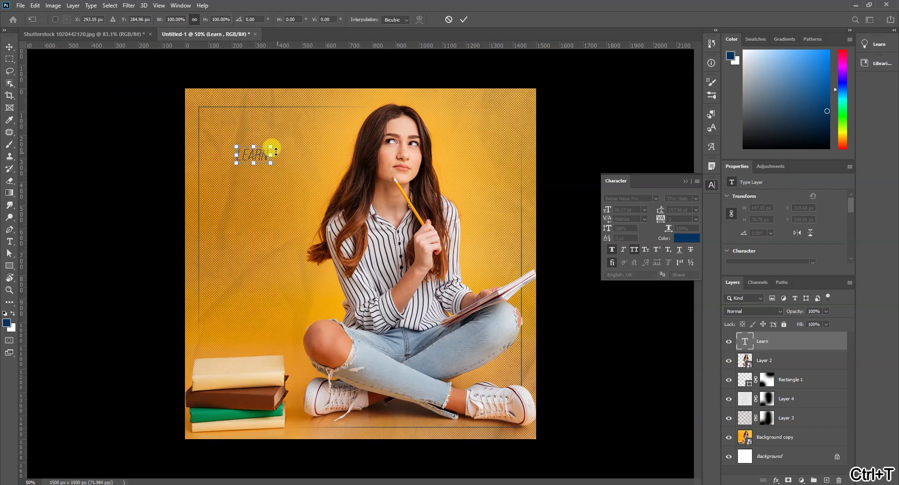
{"action": "mouse_move", "coordinate": [272, 147]}
{"action": "left_mouse_down"}
{"action": "mouse_move", "coordinate": [296, 124]}
{"action": "mouse_move", "coordinate": [285, 140]}
{"action": "left_mouse_up"}
{"action": "key", "text": "Return"}
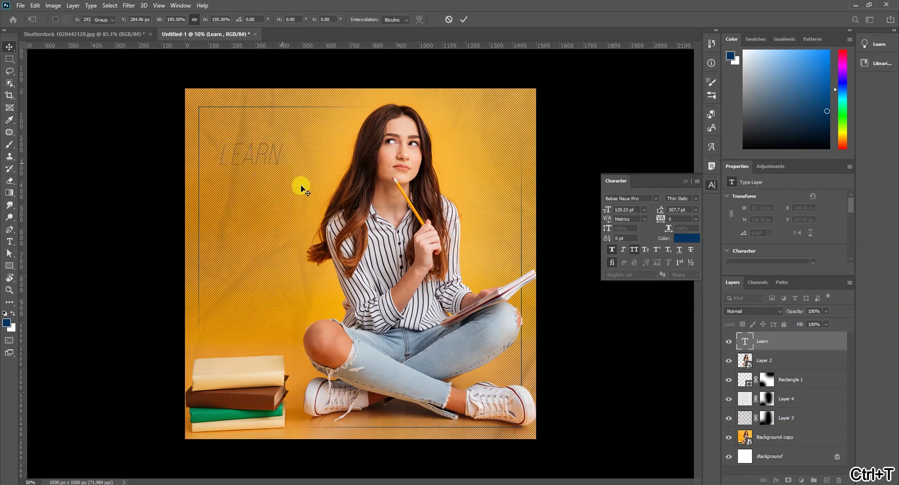
- Lower the opacity of the dot pattern on Layer 3 to 58%
{"action": "left_click", "coordinate": [373, 186]}
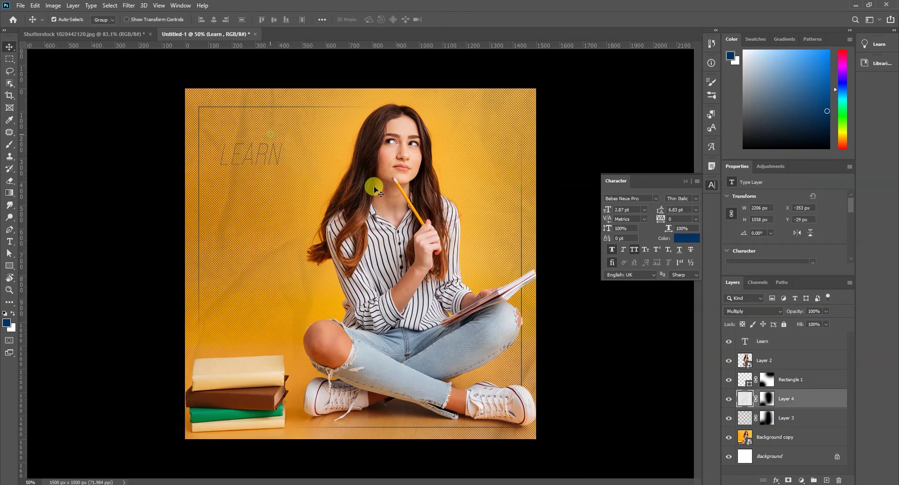
{"action": "left_click", "coordinate": [794, 414]}
{"action": "left_click", "coordinate": [826, 311]}
{"action": "left_click_drag", "start_coordinate": [828, 321], "coordinate": [809, 323]}
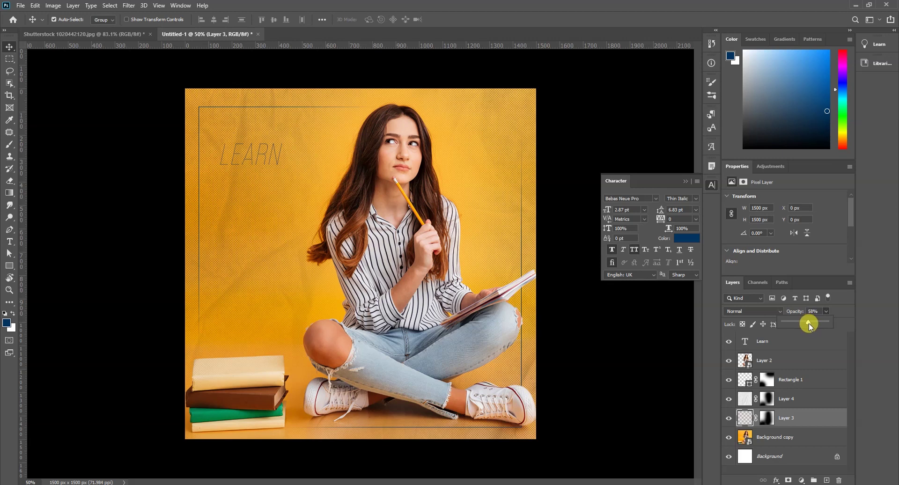
- Change the font style of the whole "LEARN" text to Light Italic
{"action": "left_click", "coordinate": [280, 157]}
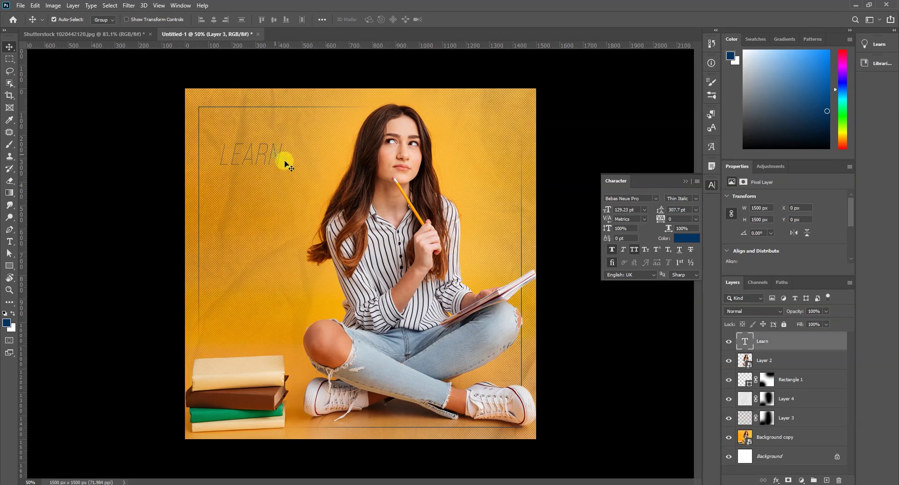
{"action": "key", "text": "t"}
{"action": "left_click", "coordinate": [270, 155]}
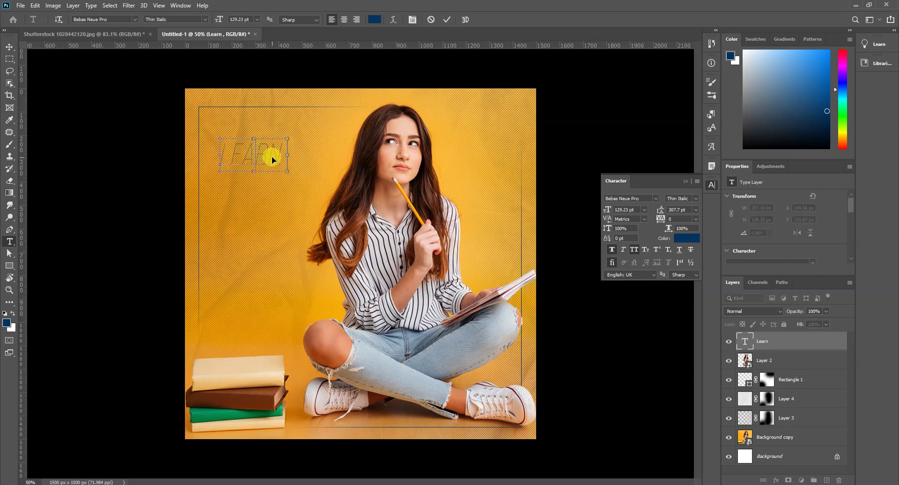
{"action": "key", "text": "ctrl+a"}
{"action": "left_click", "coordinate": [697, 198]}
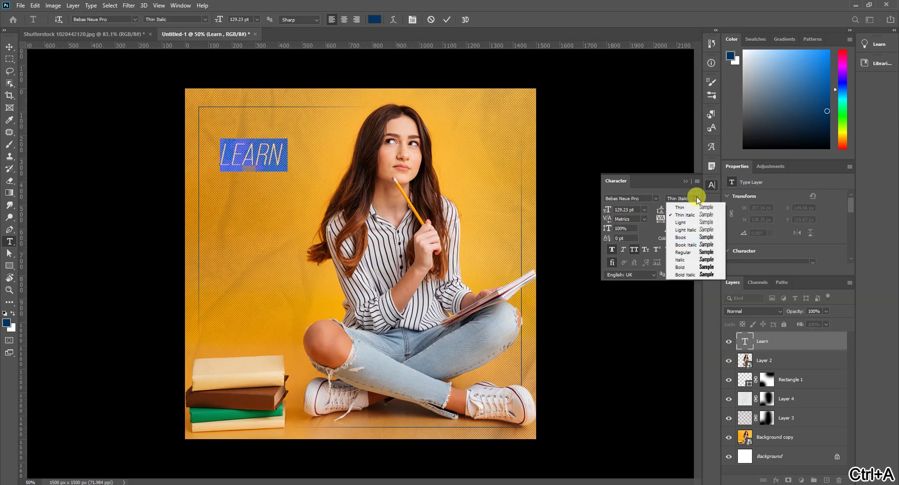
{"action": "left_click", "coordinate": [710, 230]}
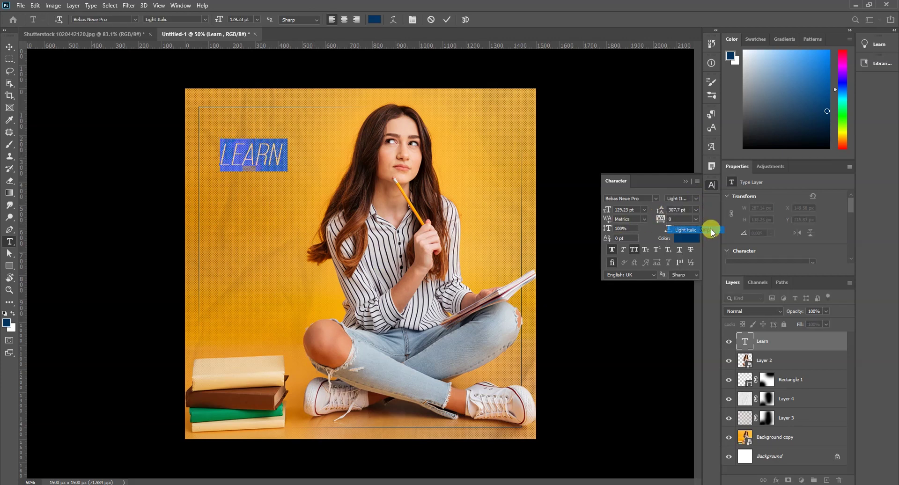
{"action": "left_click", "coordinate": [10, 47]}
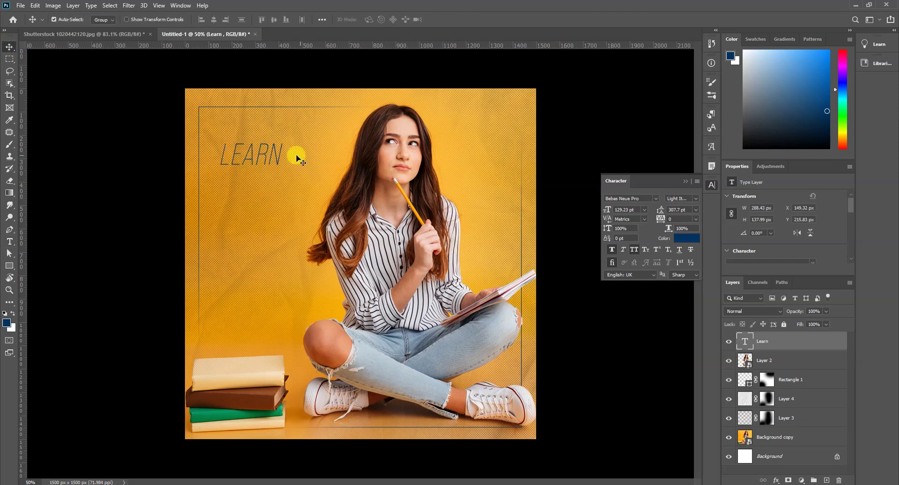
- Duplicate the "LEARN" text just below the original and replace the copy's wording with a double quotation mark
{"action": "left_click_drag", "start_coordinate": [279, 164], "coordinate": [283, 193]}
{"action": "key", "text": "t"}
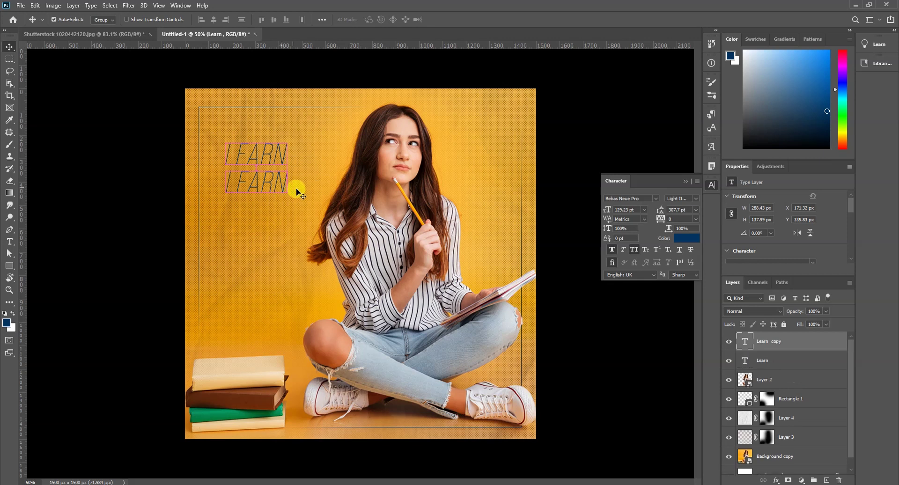
{"action": "left_click", "coordinate": [285, 184]}
{"action": "key", "text": "ctrl+a"}
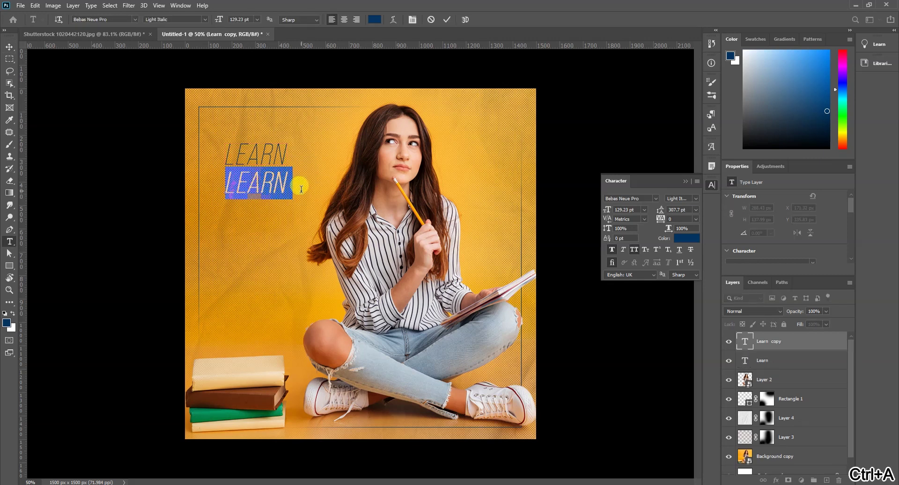
{"action": "type", "text": "\""}
{"action": "left_click", "coordinate": [9, 47]}
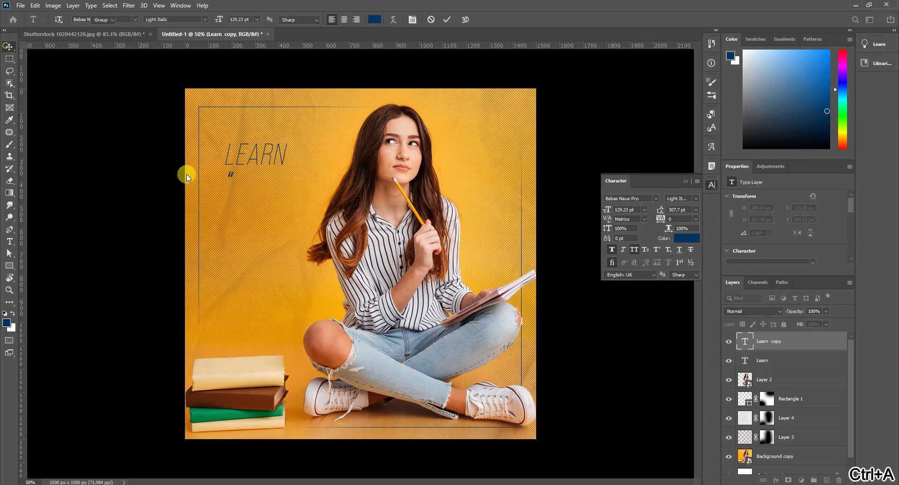
- Place the quotation mark at the upper-left corner of "LEARN" and enlarge it to about 208 pt
{"action": "mouse_move", "coordinate": [223, 147]}
{"action": "left_mouse_down"}
{"action": "mouse_move", "coordinate": [236, 125]}
{"action": "mouse_move", "coordinate": [225, 142]}
{"action": "left_mouse_up"}
{"action": "key", "text": "ctrl+t"}
{"action": "key", "text": "Return"}
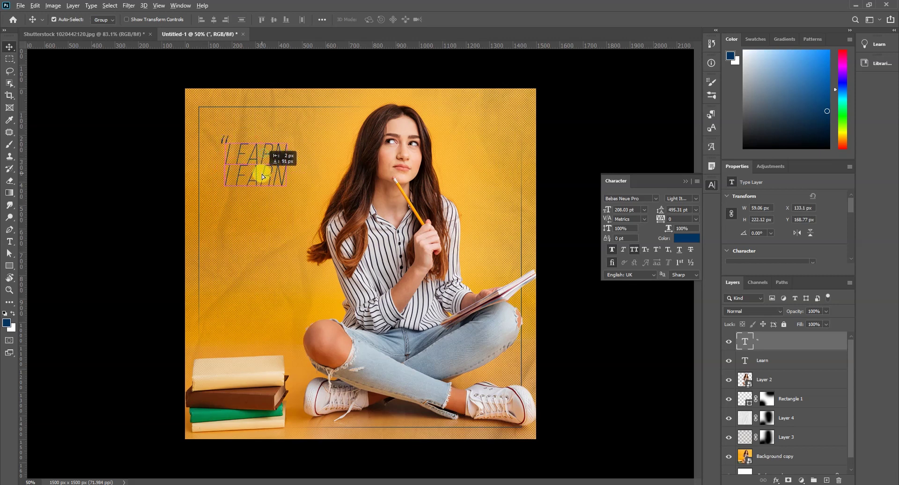
- Duplicate the "LEARN" text as a second line beneath it and change the copy's wording to "with"
{"action": "left_click_drag", "start_coordinate": [260, 186], "coordinate": [260, 186]}
{"action": "key", "text": "alt+Tab"}
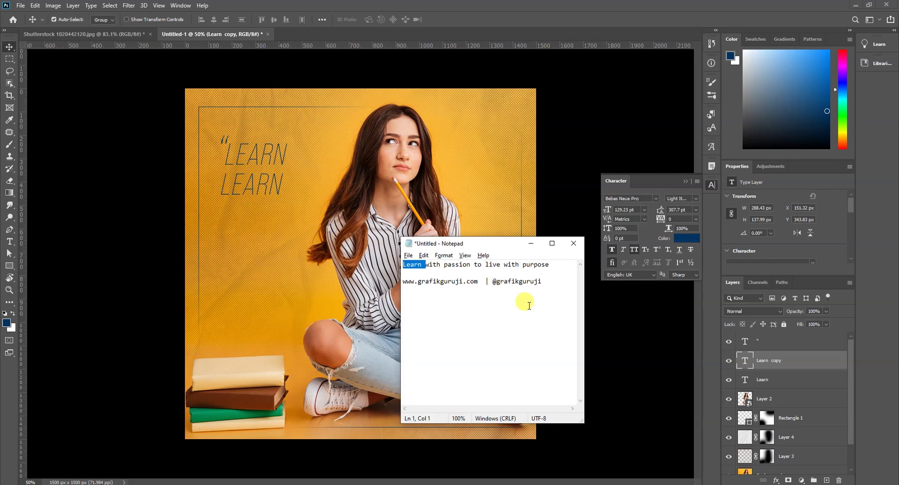
{"action": "left_click", "coordinate": [441, 265]}
{"action": "key", "text": "alt+Tab"}
{"action": "type", "text": "with"}
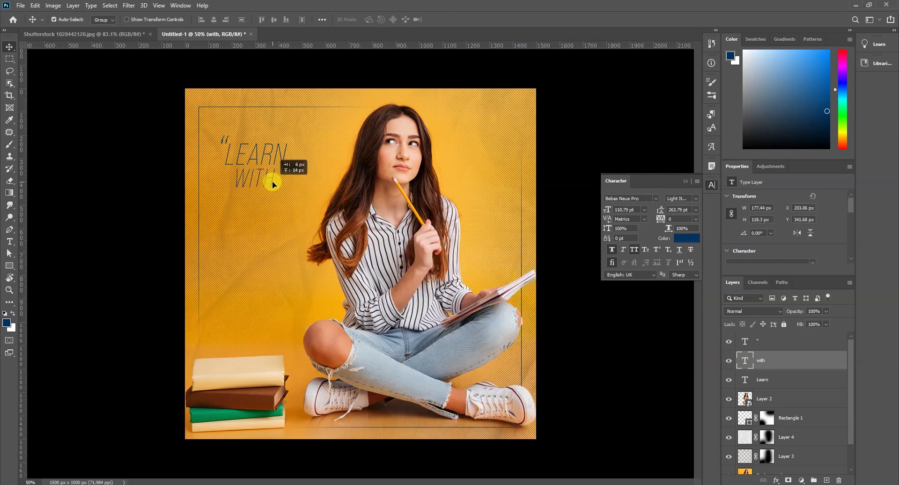
- Shift the duplicated woman on Layer 2 copy right and upward to about X 537 px, Y 26 px
{"action": "key", "text": "ctrl+t"}
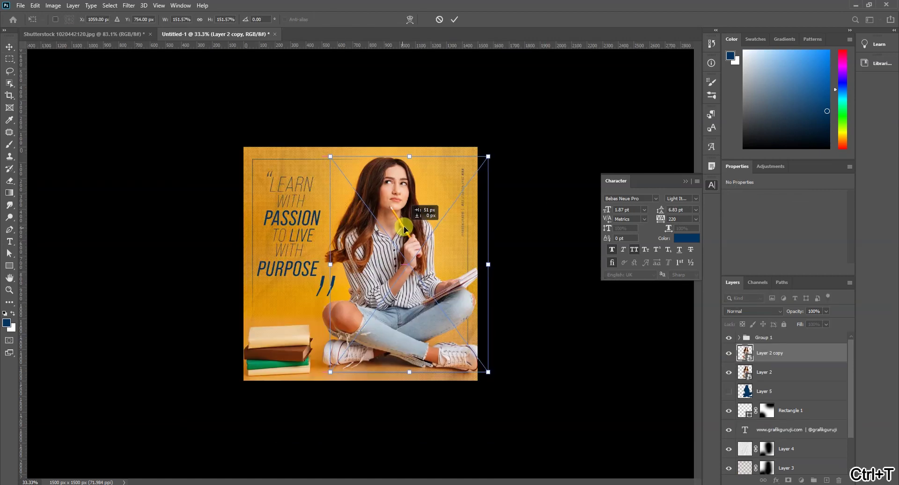
{"action": "left_click_drag", "start_coordinate": [407, 224], "coordinate": [402, 224]}
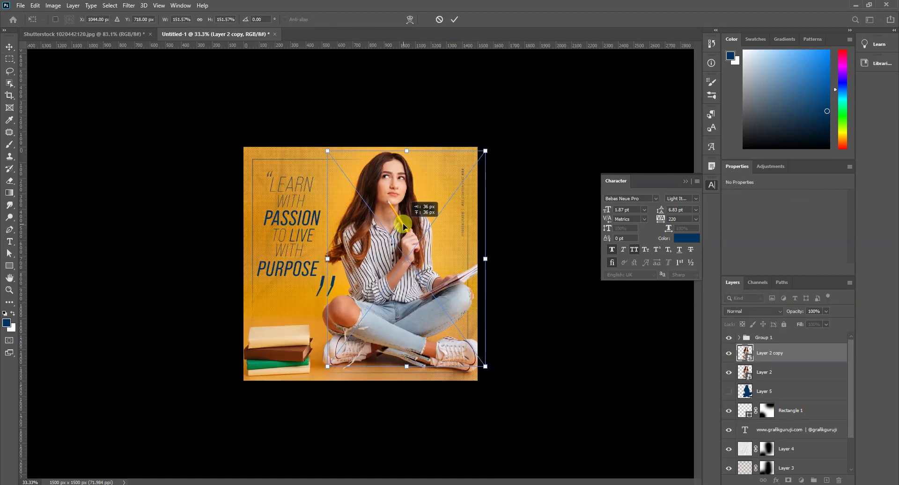
{"action": "key", "text": "Return"}
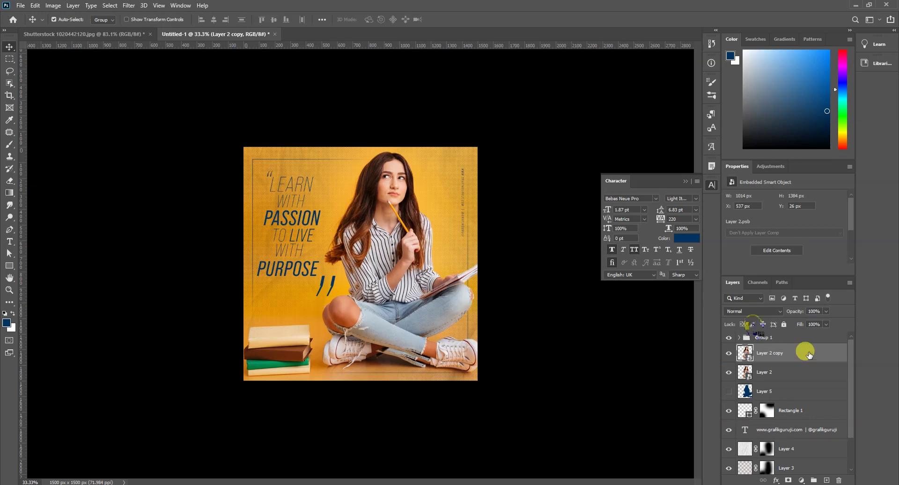
- Set the blend mode of Layer 2 copy to Soft Light and move it beneath Layer 2 in the stack
{"action": "left_click", "coordinate": [749, 311]}
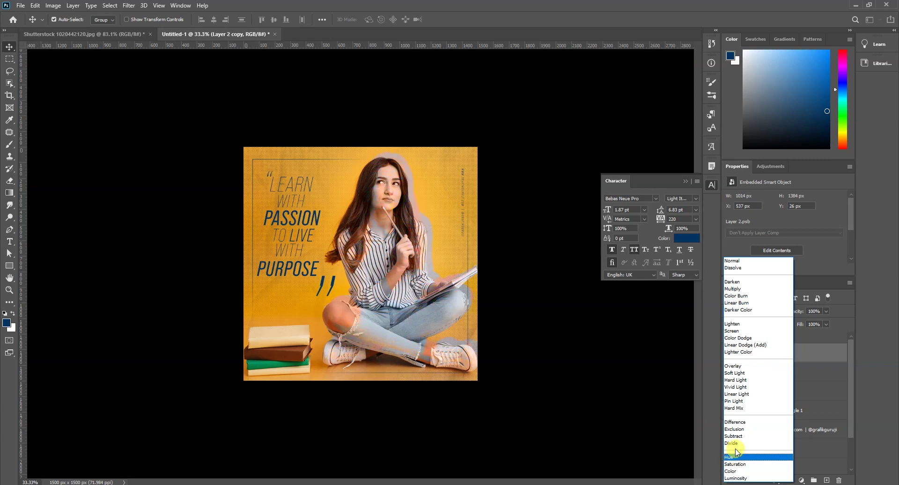
{"action": "left_click", "coordinate": [735, 373]}
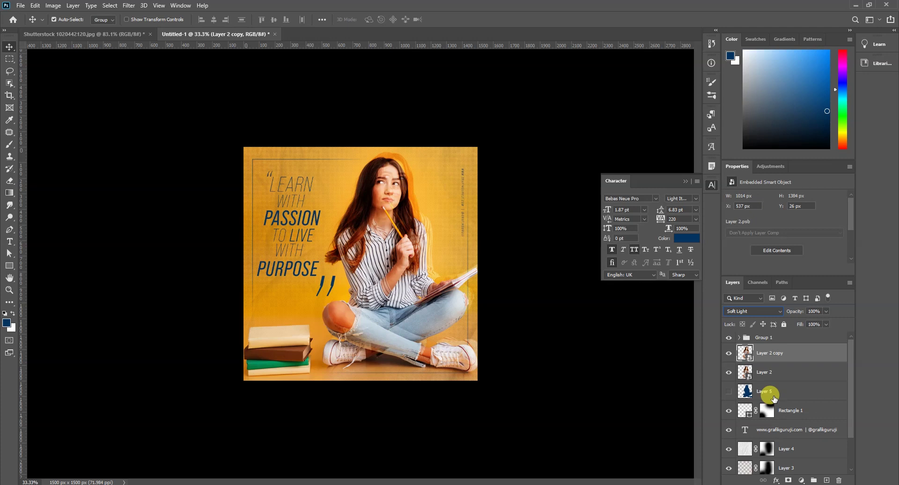
{"action": "key", "text": "ctrl+bracketleft"}
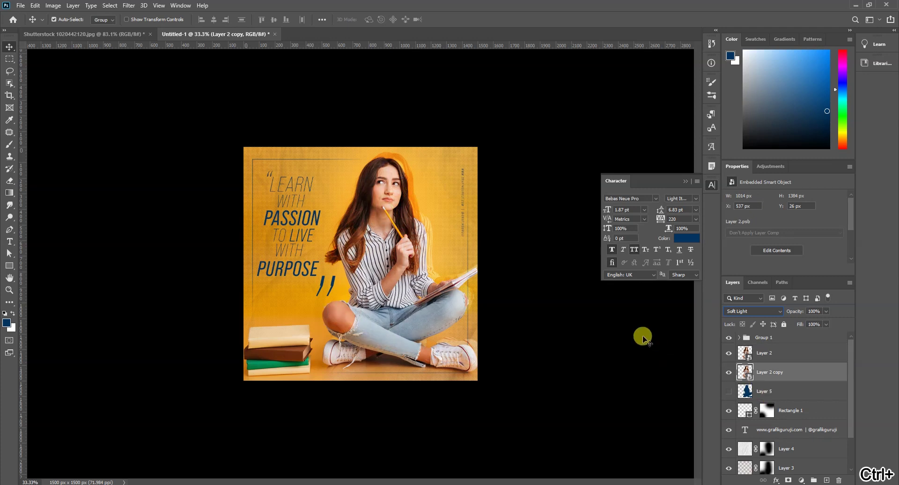
- Nudge the woman on Layer 2 copy slightly closer to the original, to about X 528 px, Y 30 px
{"action": "key", "text": "ctrl+t"}
{"action": "left_click_drag", "start_coordinate": [429, 210], "coordinate": [423, 208]}
{"action": "key", "text": "Return"}
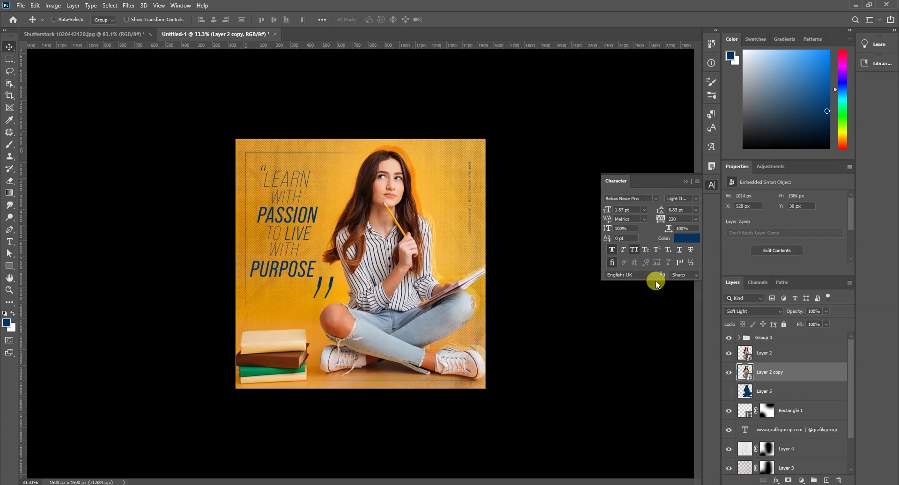
- Change the blend mode of Layer 2 copy to Color Burn
{"action": "key", "text": "ctrl+0"}
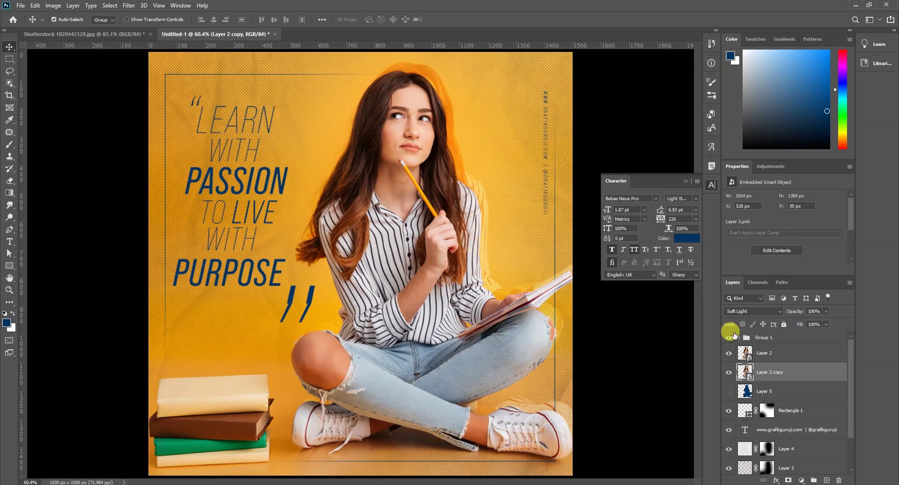
{"action": "left_click", "coordinate": [757, 308]}
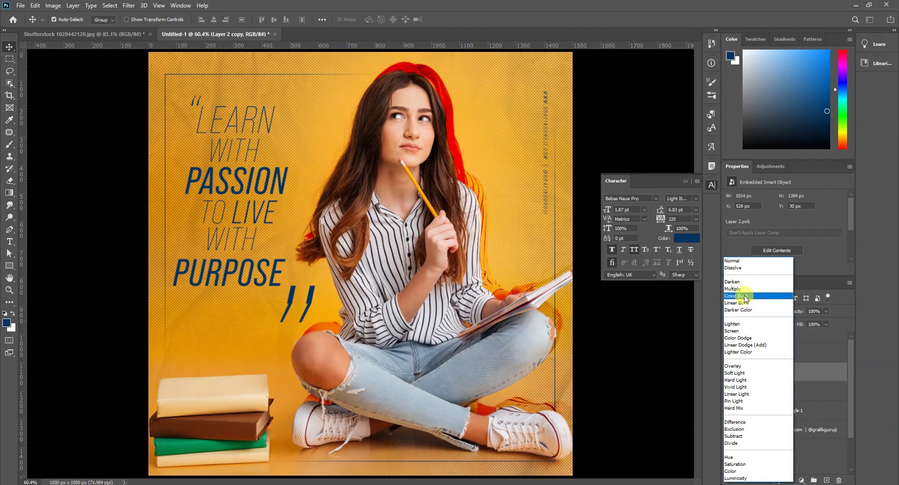
{"action": "left_click", "coordinate": [744, 297]}
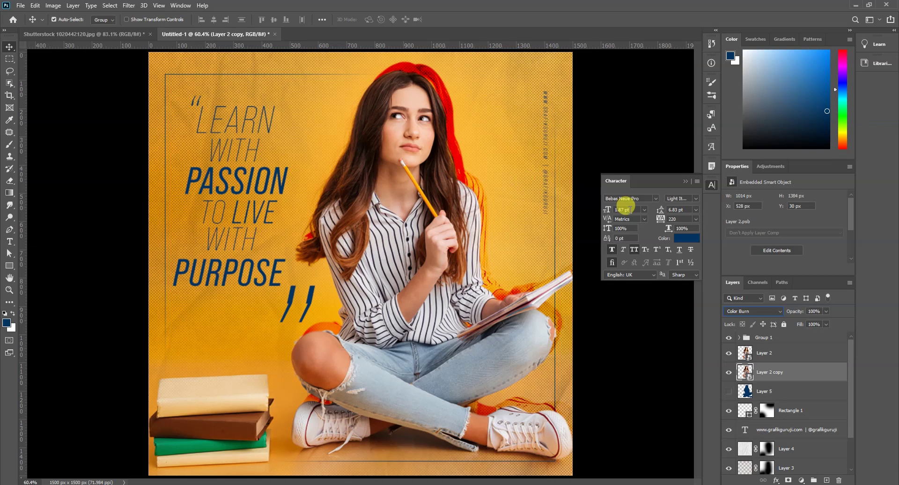